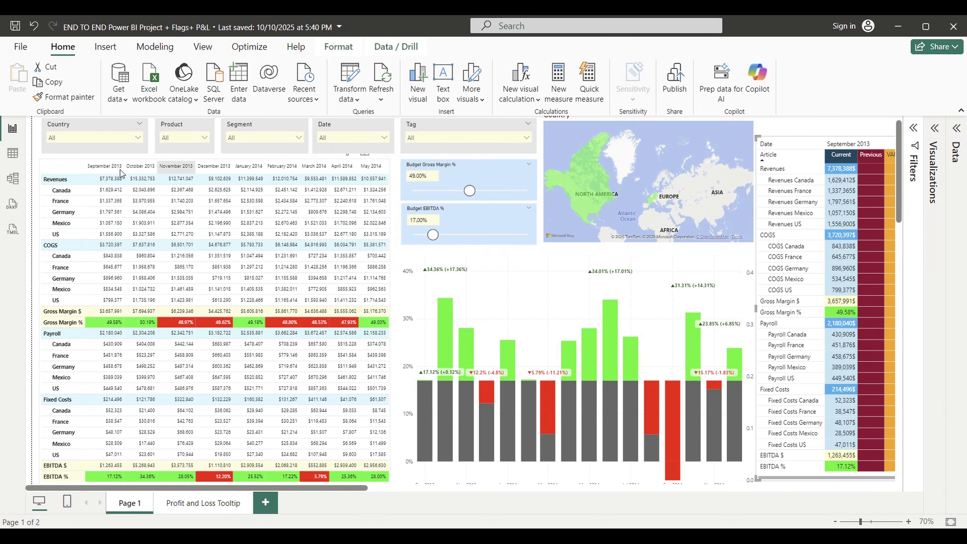
Examine the monthly income statement matrix with its current, previous and VAR columns beyond the map and chart.
left_click_drag(356, 488, 625, 490)
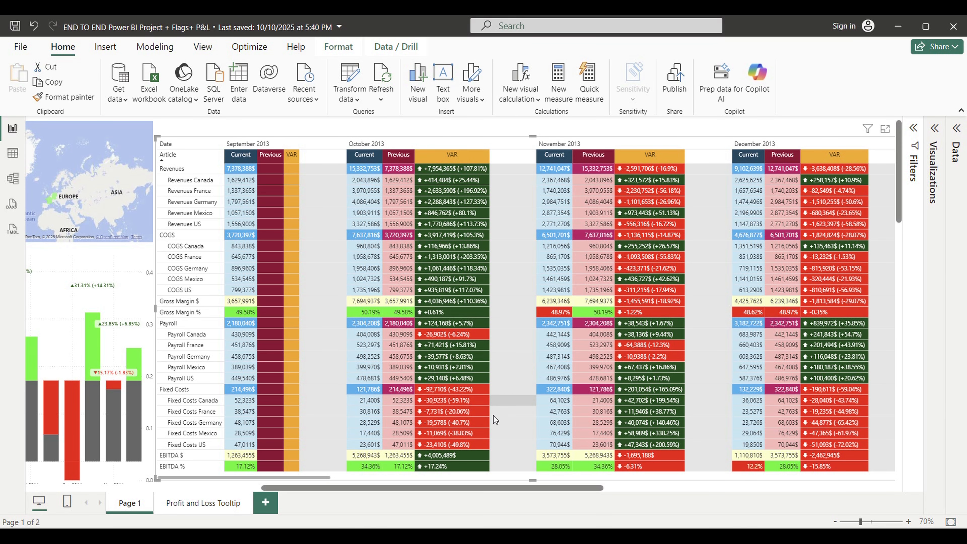
left_click_drag(326, 478, 612, 492)
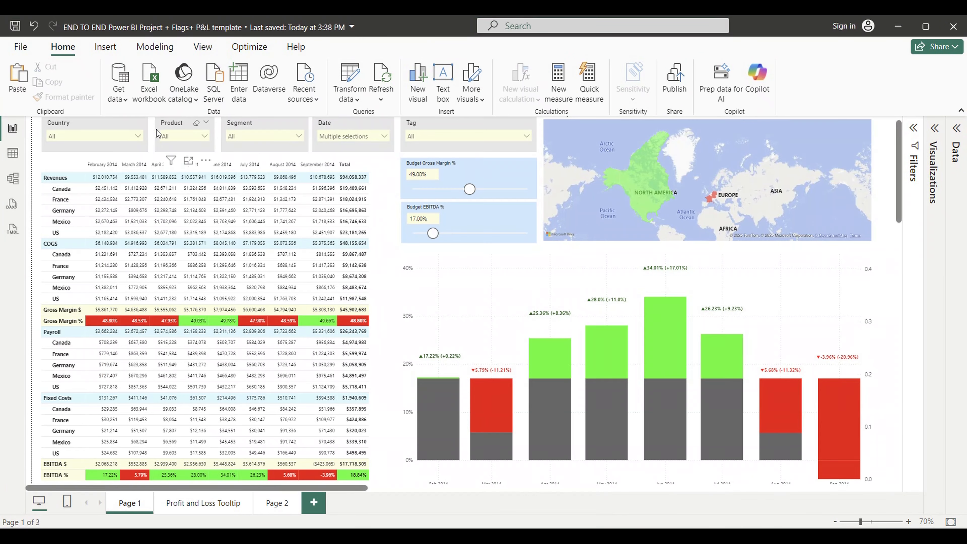
Filter the report by one country after another, up to United States of America, and restore all countries.
left_click(93, 136)
left_click(61, 175)
left_click(55, 187)
left_click(54, 200)
left_click(54, 213)
left_click(53, 148)
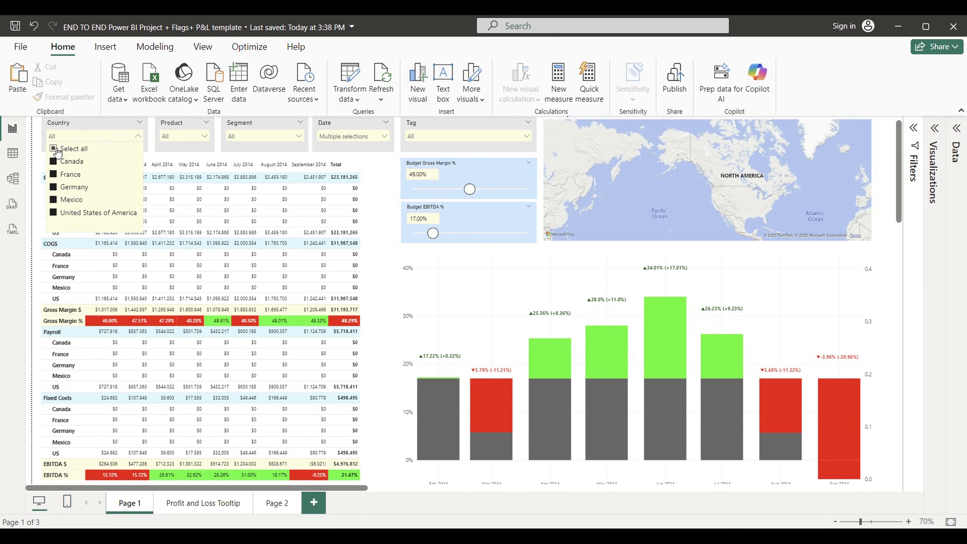
Filter the report by each product from Amarilla to VTT and restore all products.
left_click(183, 136)
left_click(169, 161)
left_click(169, 174)
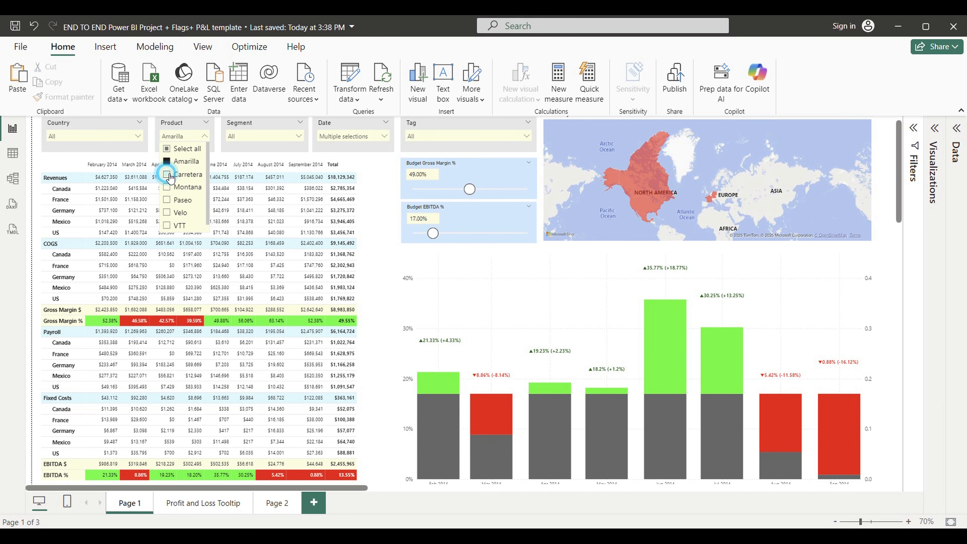
left_click(171, 187)
left_click(174, 200)
left_click(176, 213)
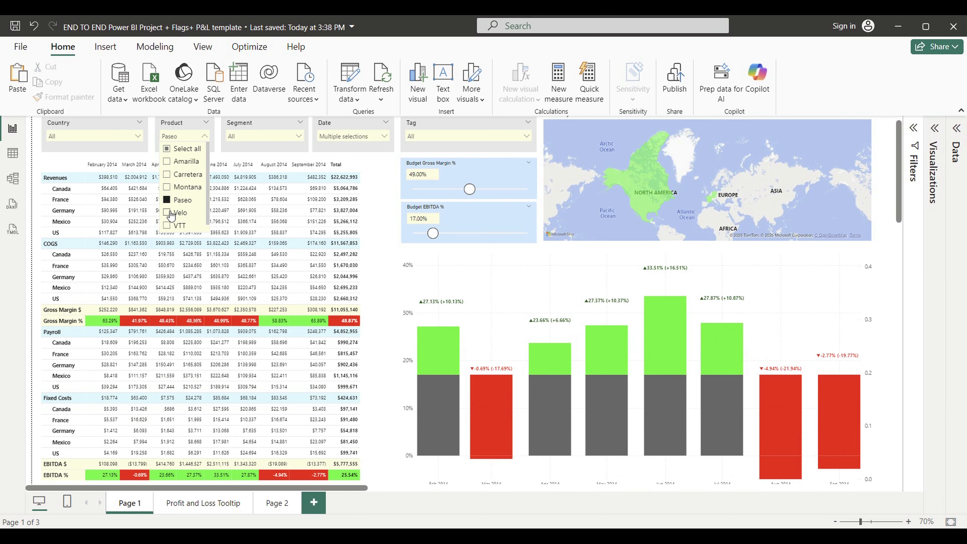
left_click(178, 225)
left_click(168, 148)
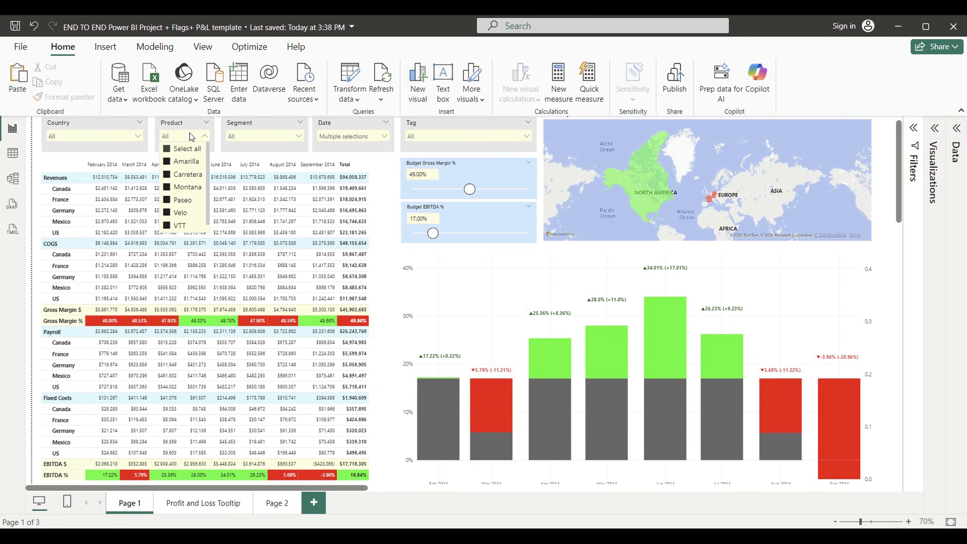
Filter the report by each segment from Channel Partners to Small Business and restore all segments.
left_click(299, 136)
left_click(237, 162)
left_click(233, 174)
left_click(233, 186)
left_click(234, 201)
left_click(233, 212)
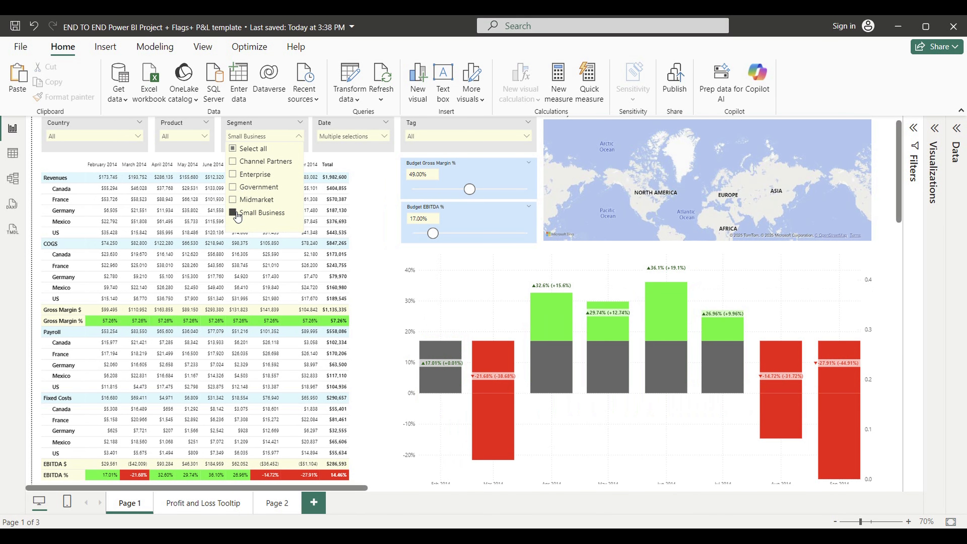
left_click(237, 149)
Exclude and re-include the COGS, Fixed Costs and Payroll tags one at a time in the Tag filter.
left_click(526, 136)
left_click(413, 161)
left_click(413, 161)
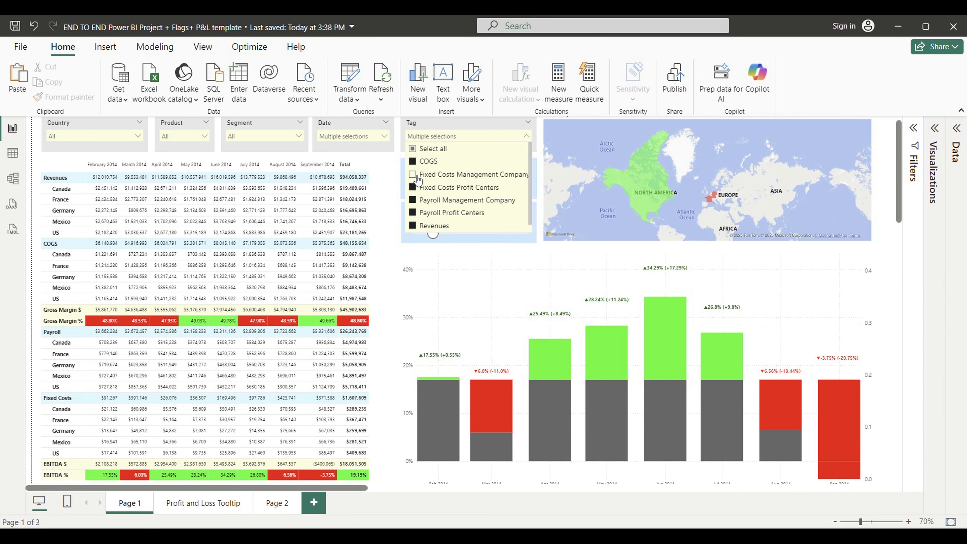
left_click(413, 187)
left_click(415, 187)
left_click(415, 199)
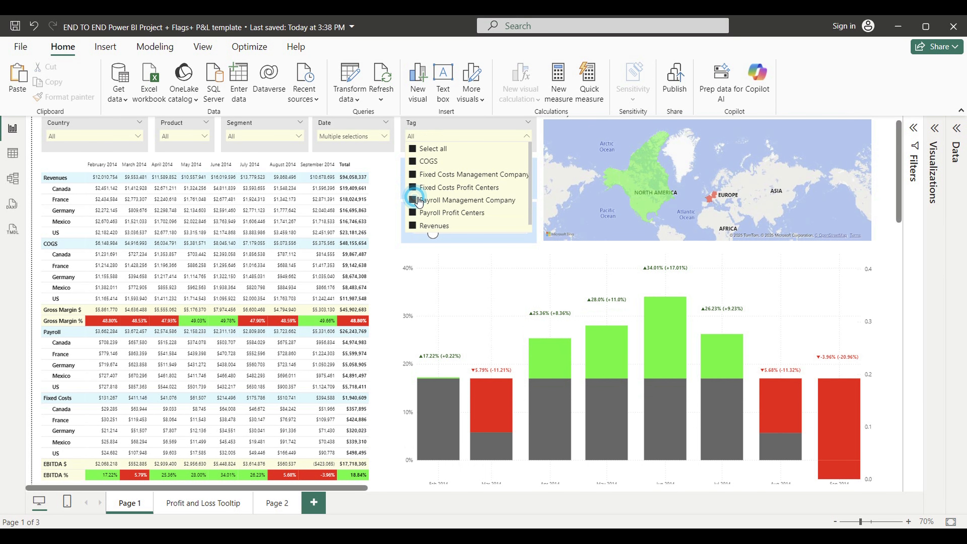
left_click(417, 199)
left_click(416, 214)
left_click(415, 213)
left_click(403, 193)
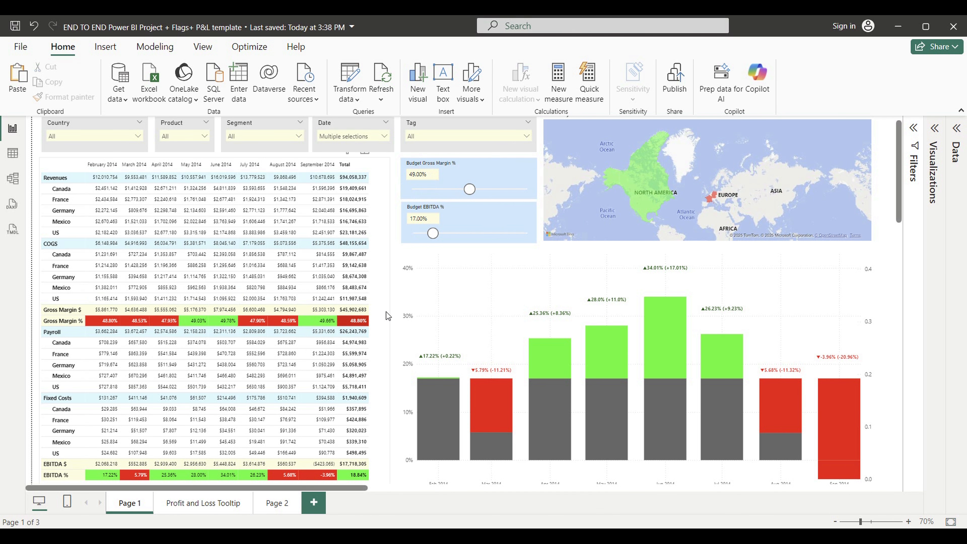
Set Budget Gross Margin % to 48.00%, raise Budget EBITDA %, and inspect the country income statements on the map.
left_click_drag(469, 189, 472, 195)
left_click_drag(433, 234, 442, 234)
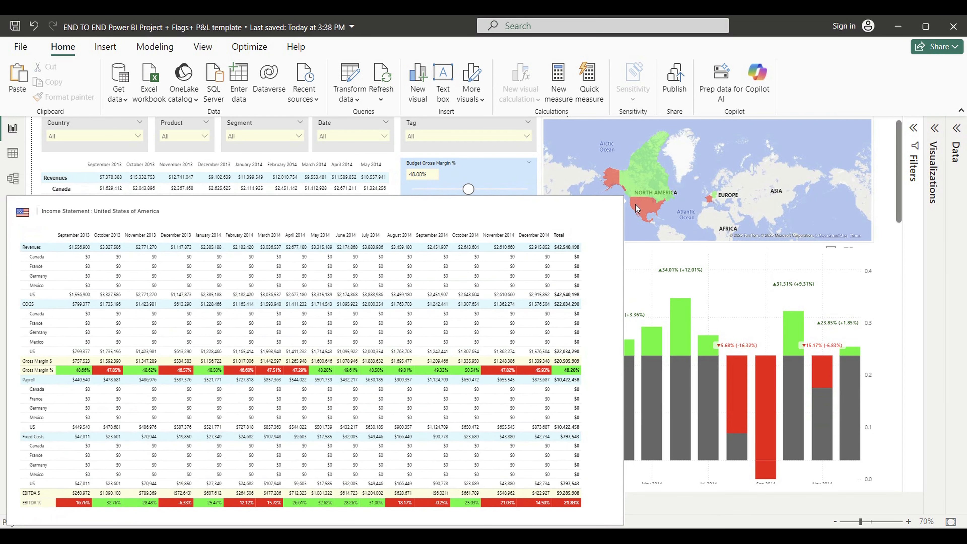
mouse_move(644, 221)
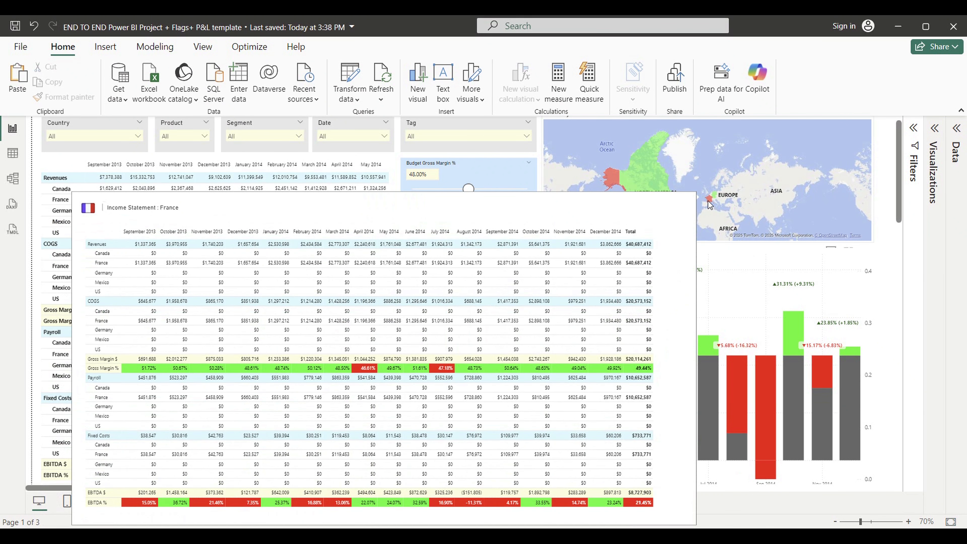
mouse_move(716, 196)
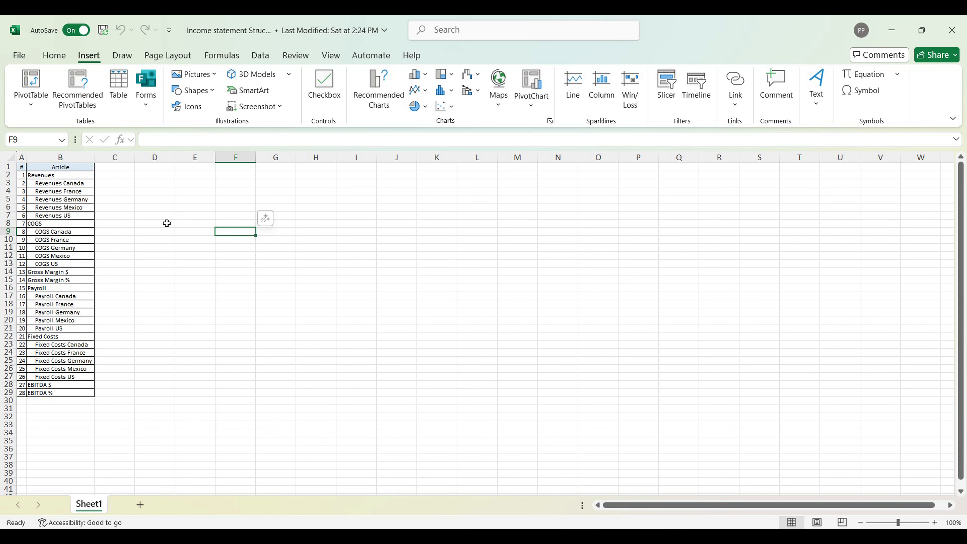
In the Income statement Structure workbook in Excel, examine the # numbering column and the Article column with its indented country rows.
left_click_drag(22, 156, 60, 159)
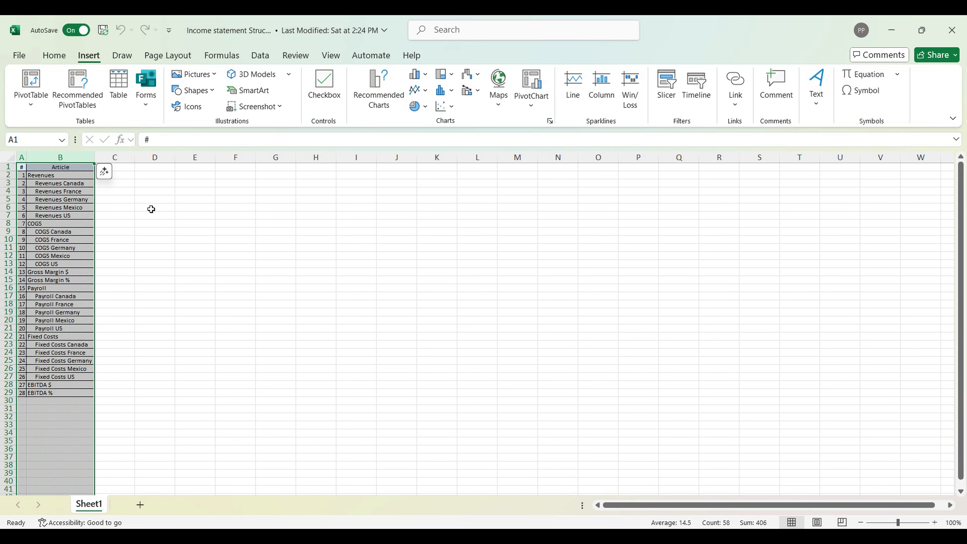
left_click(157, 219)
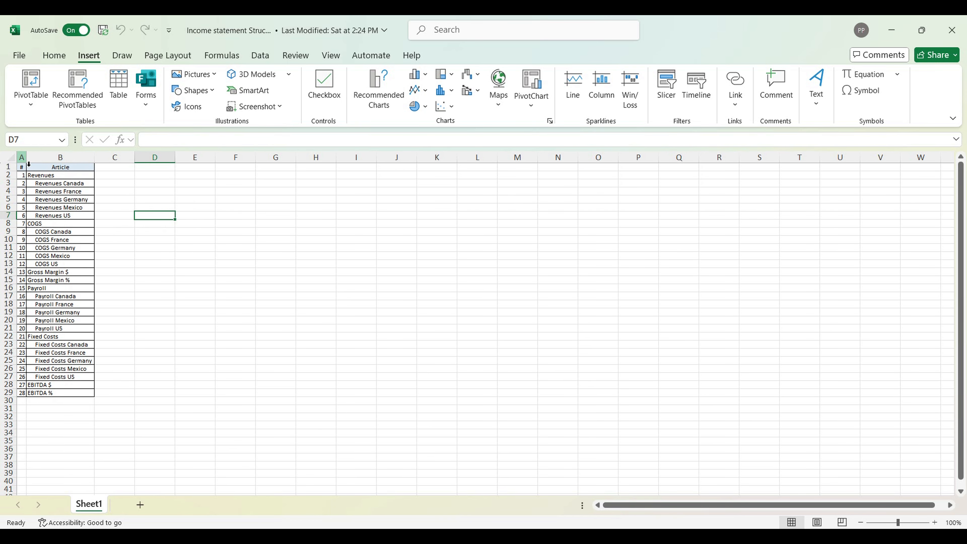
left_click_drag(23, 159, 53, 159)
left_click(22, 158)
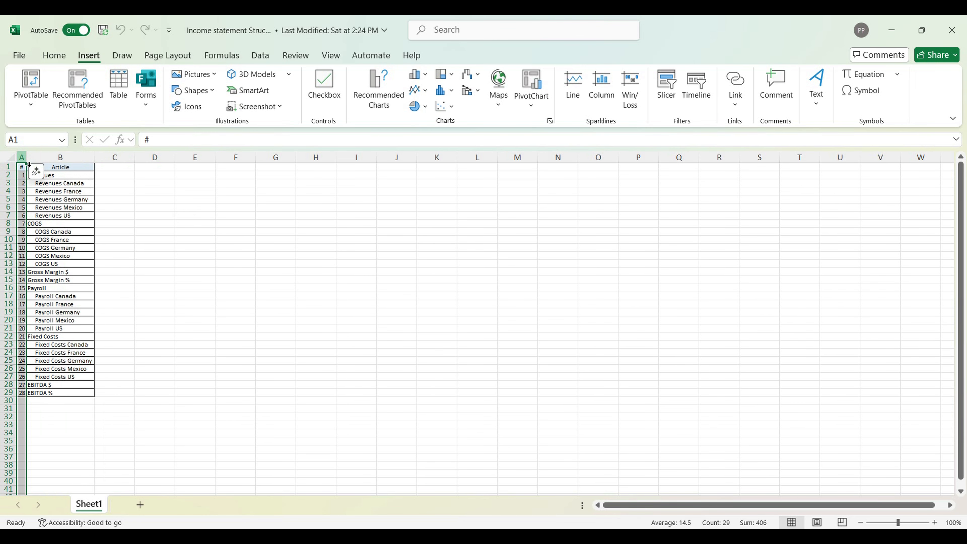
left_click_drag(23, 176, 26, 390)
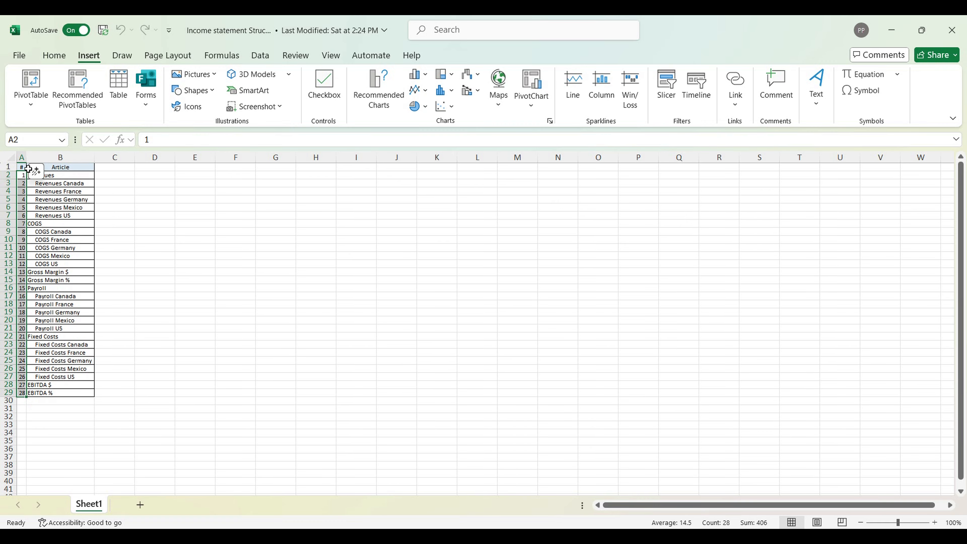
left_click(22, 156)
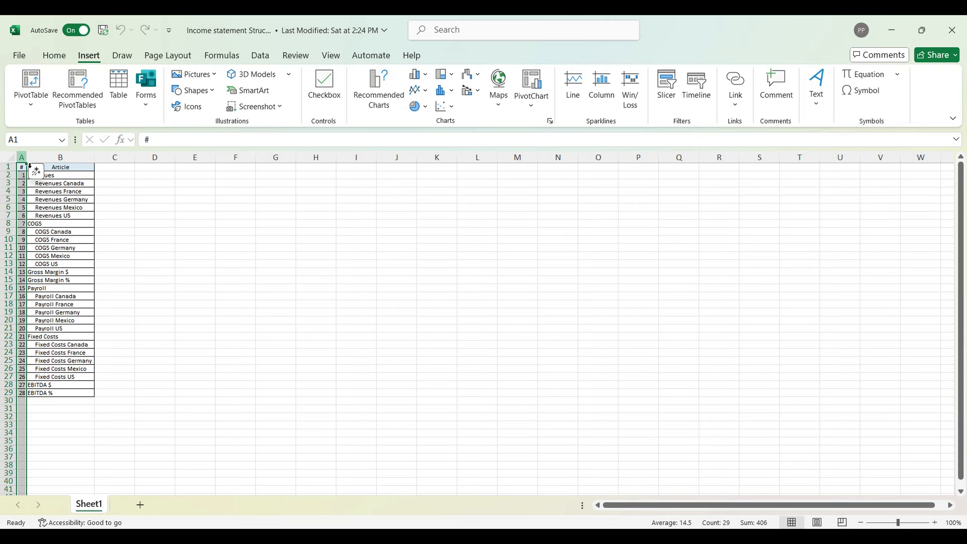
left_click_drag(30, 166, 45, 167)
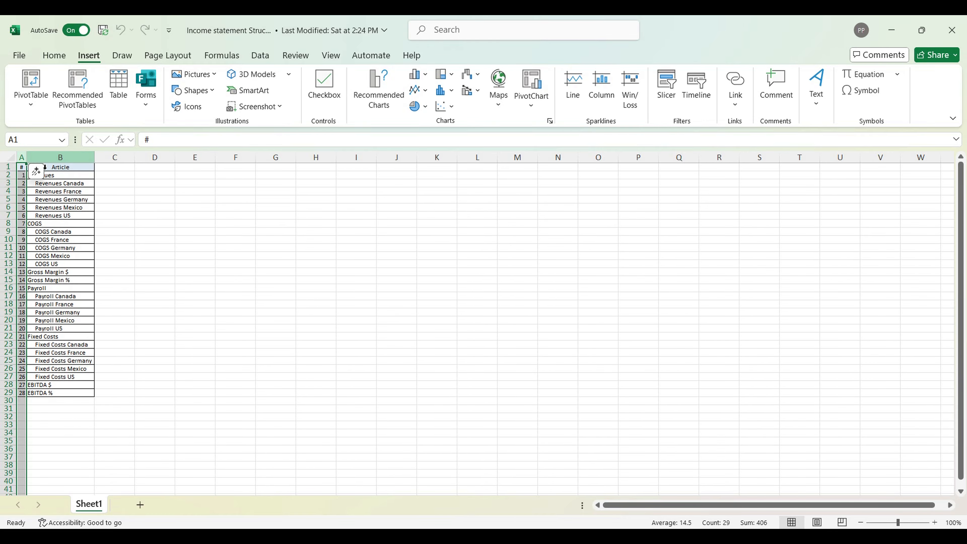
left_click(46, 158)
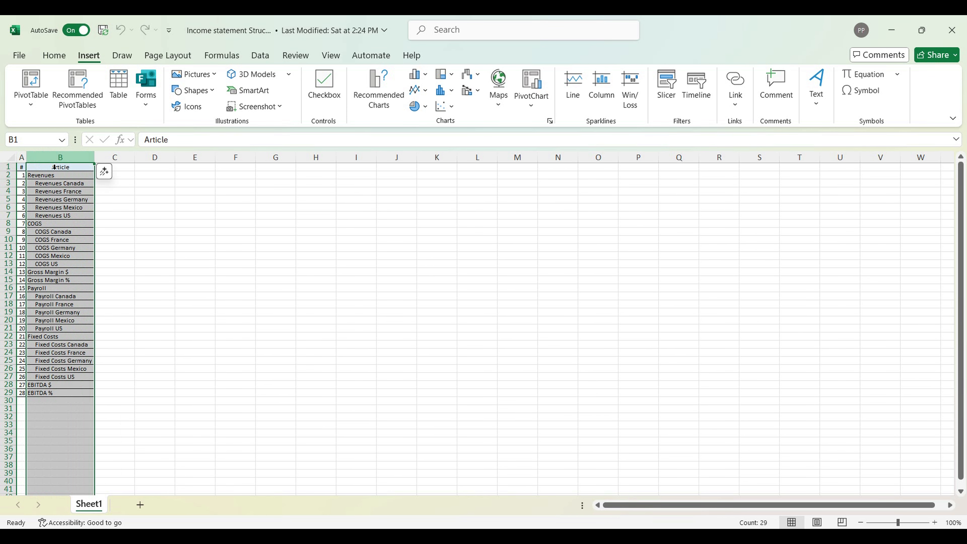
left_click_drag(53, 179, 52, 391)
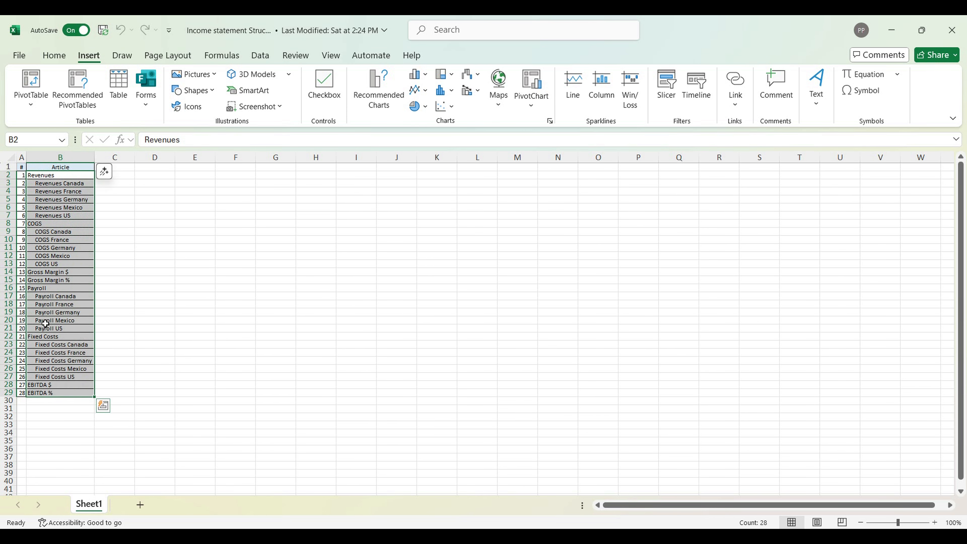
left_click_drag(52, 185, 53, 264)
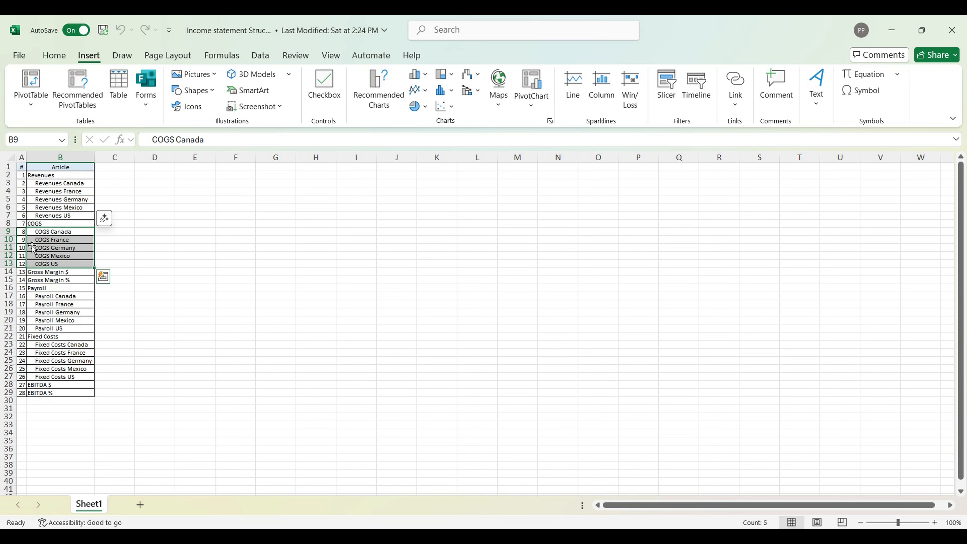
double_click(115, 239)
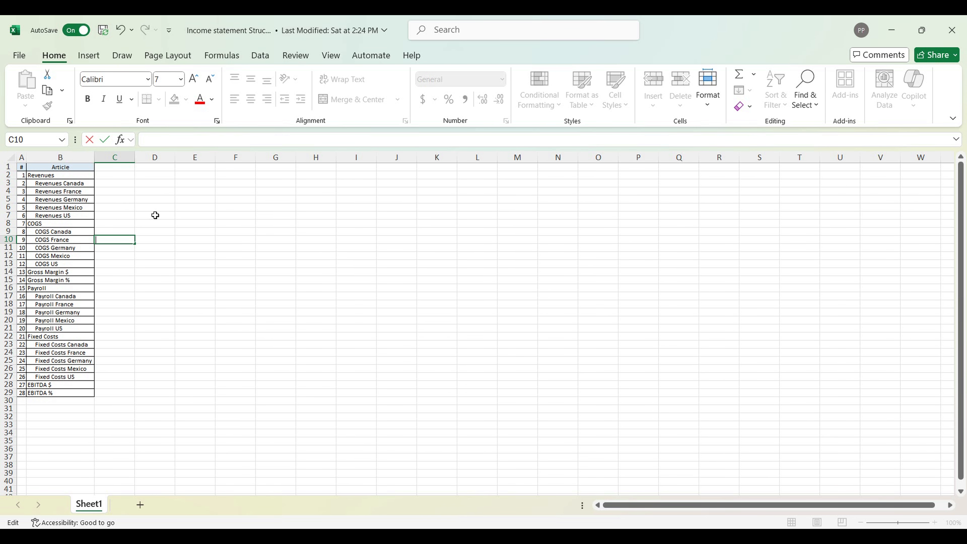
left_click(89, 56)
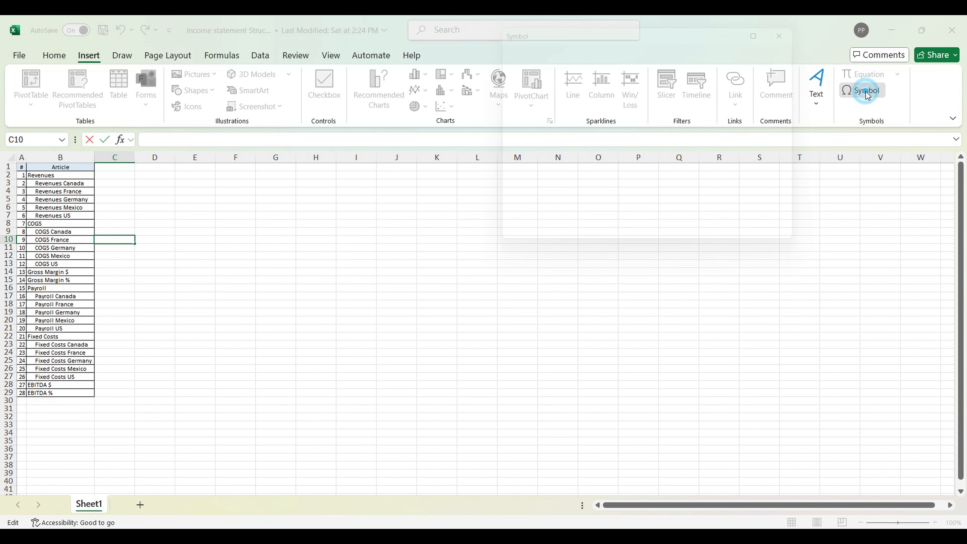
left_click(863, 92)
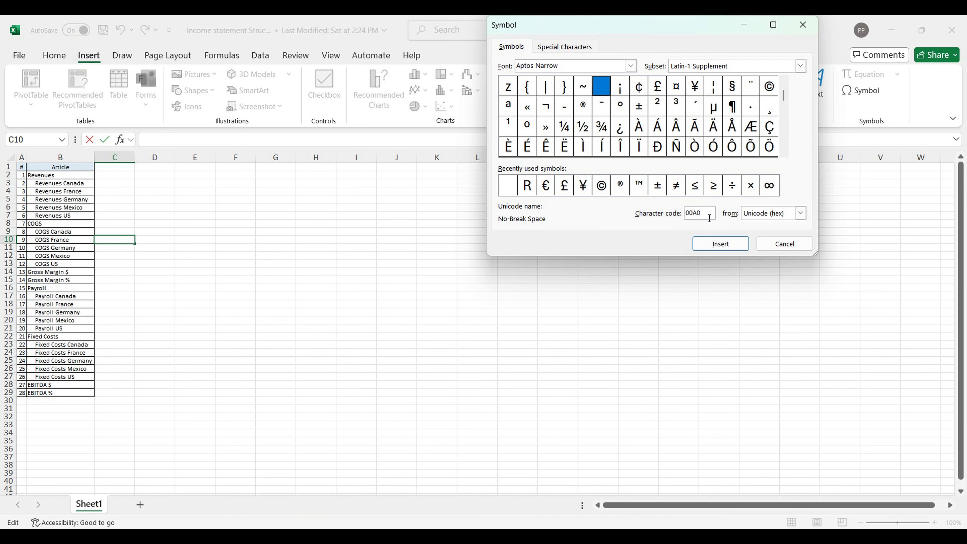
left_click(42, 175)
key("Escape")
Indent Revenues in cell B2 by inserting several No-Break Space symbols, character code 00A0, before the text.
left_click(46, 175)
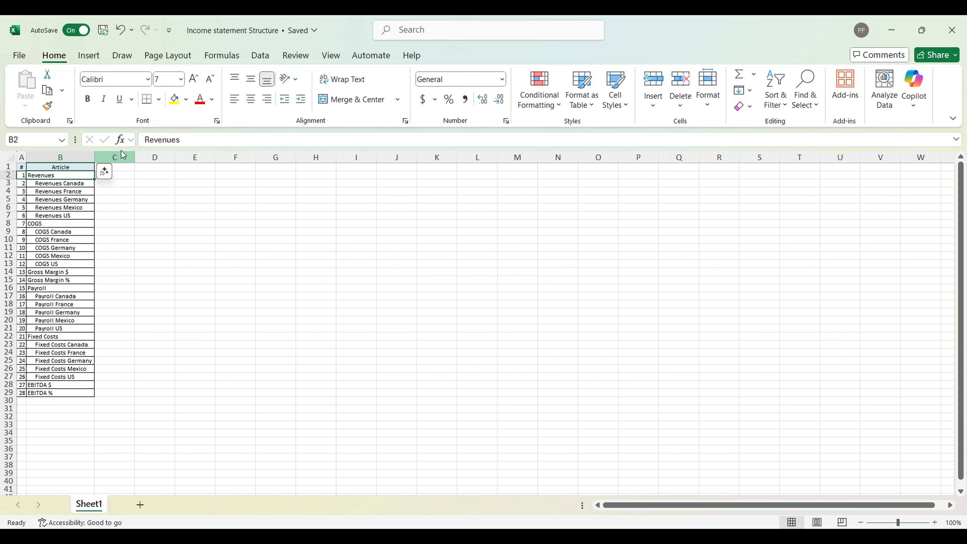
left_click(149, 139)
left_click(90, 56)
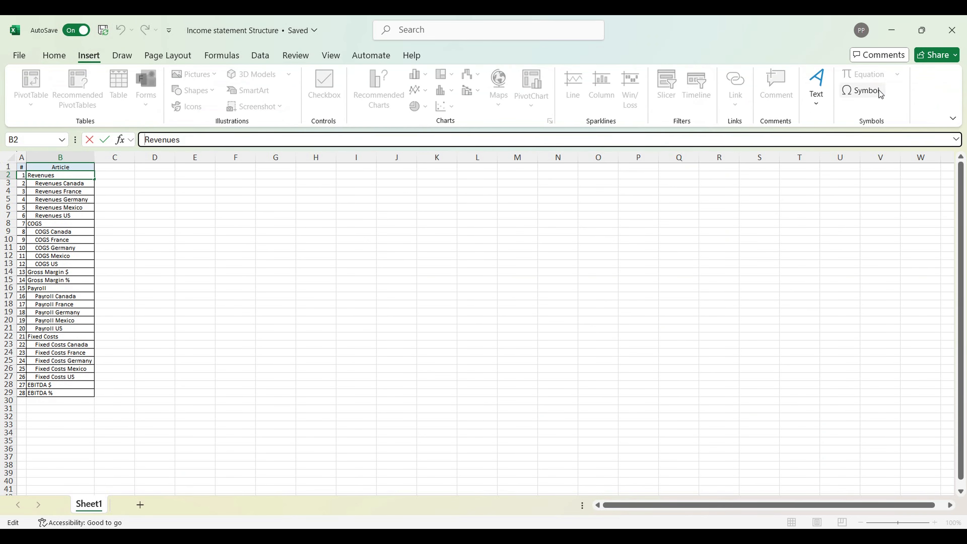
left_click(876, 91)
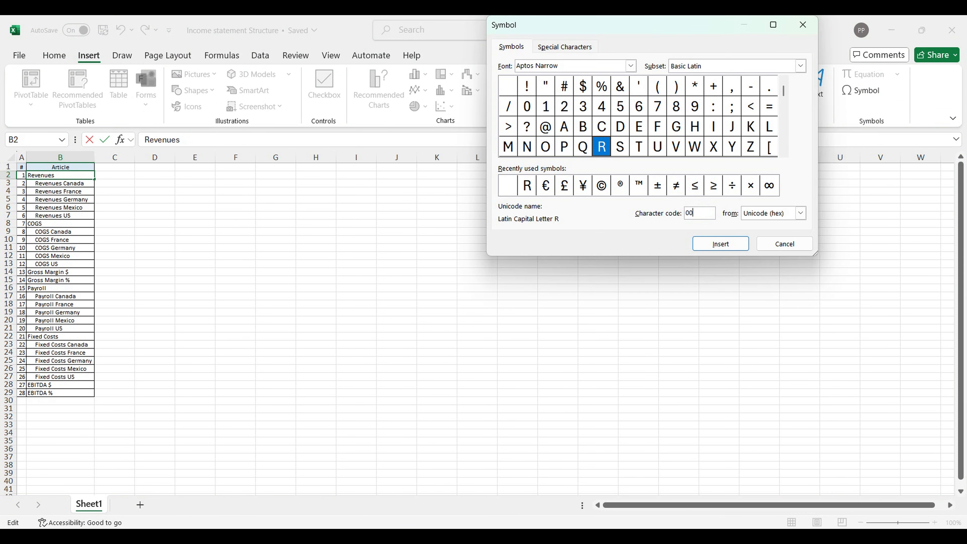
type("00A0")
left_click(726, 246)
left_click(727, 246)
left_click(726, 245)
left_click(727, 246)
left_click(727, 246)
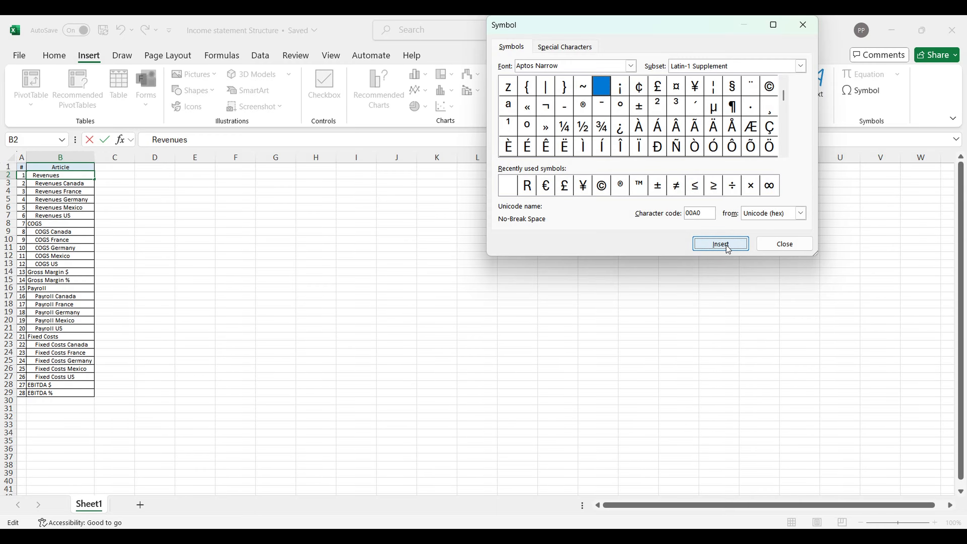
left_click(804, 244)
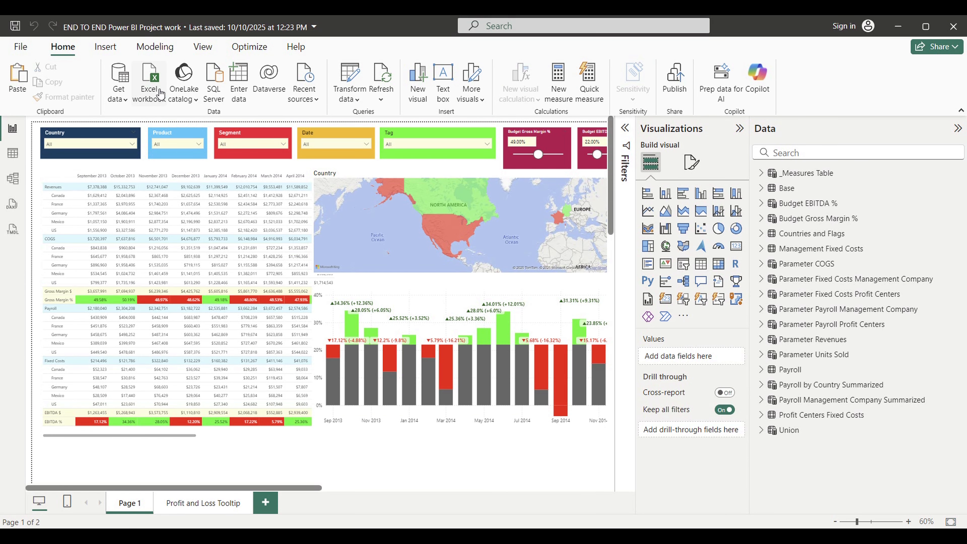
In Power BI Desktop, load Sheet1 from the Income statement Structure Excel workbook into the END TO END Power BI Project work report.
left_click(151, 76)
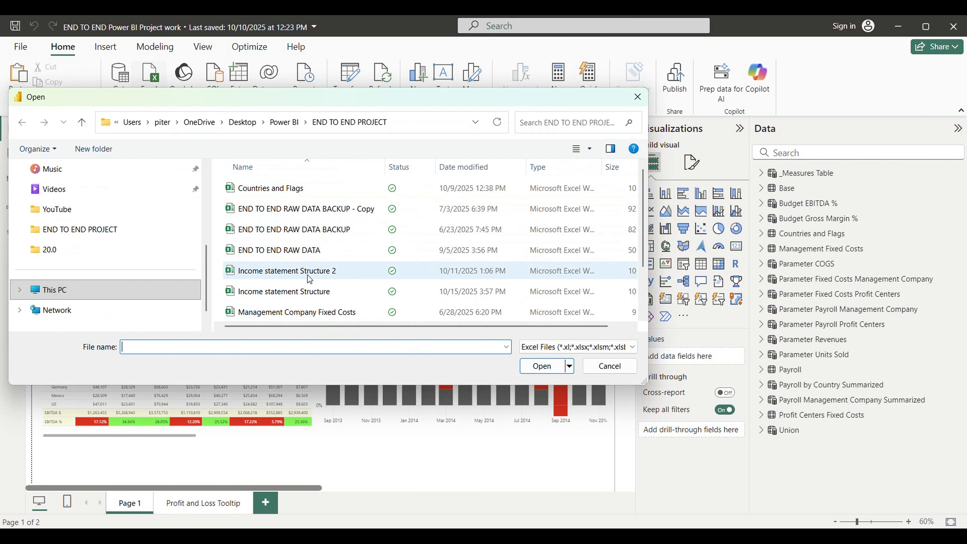
left_click(307, 294)
left_click(544, 367)
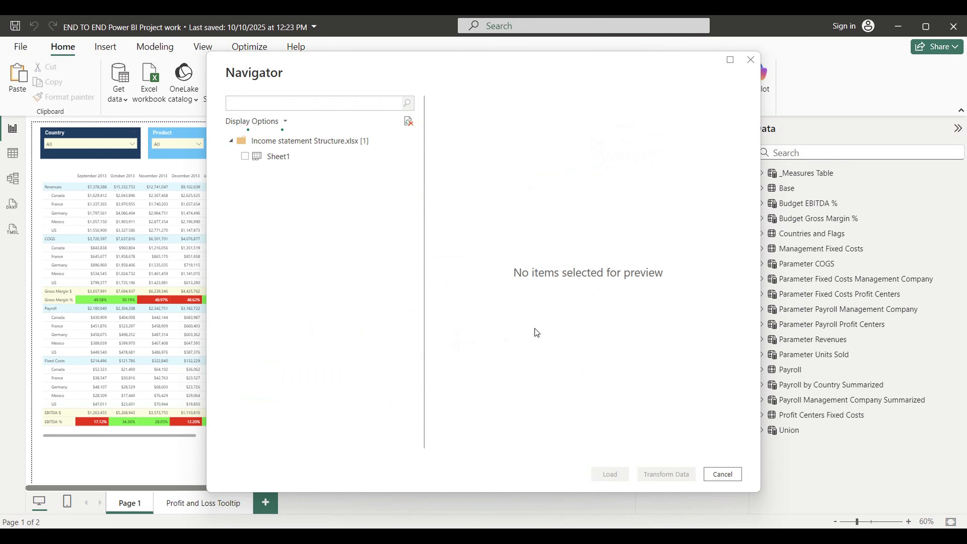
left_click(246, 156)
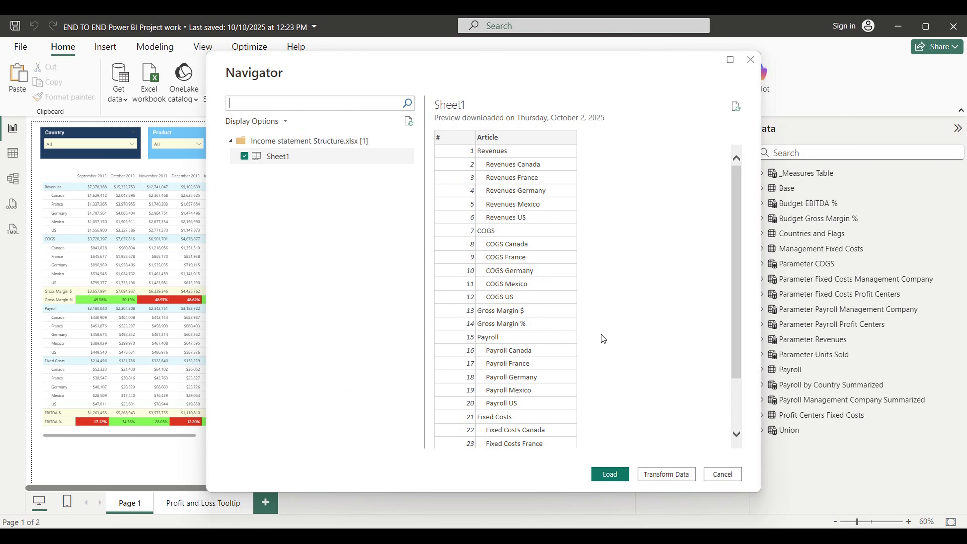
scroll(665, 306, "down", 3)
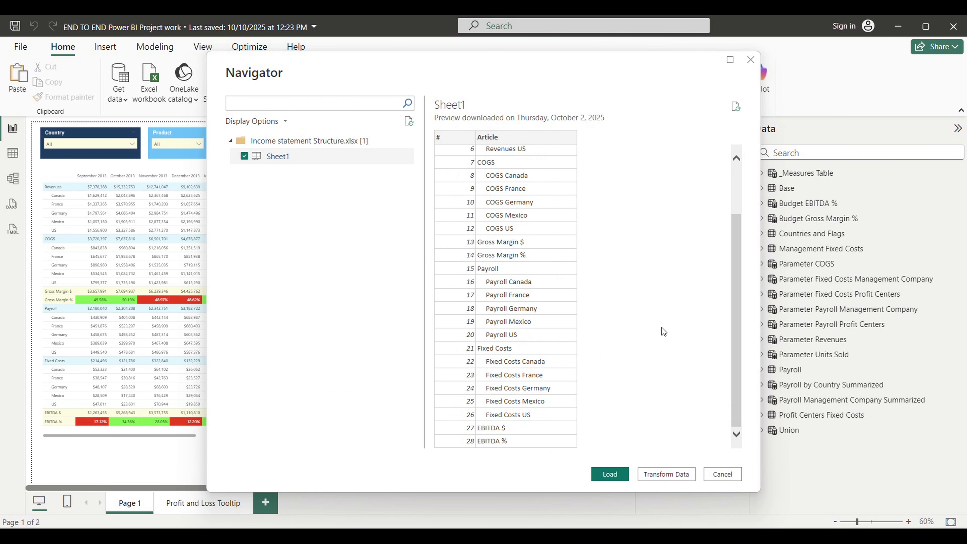
left_click(611, 474)
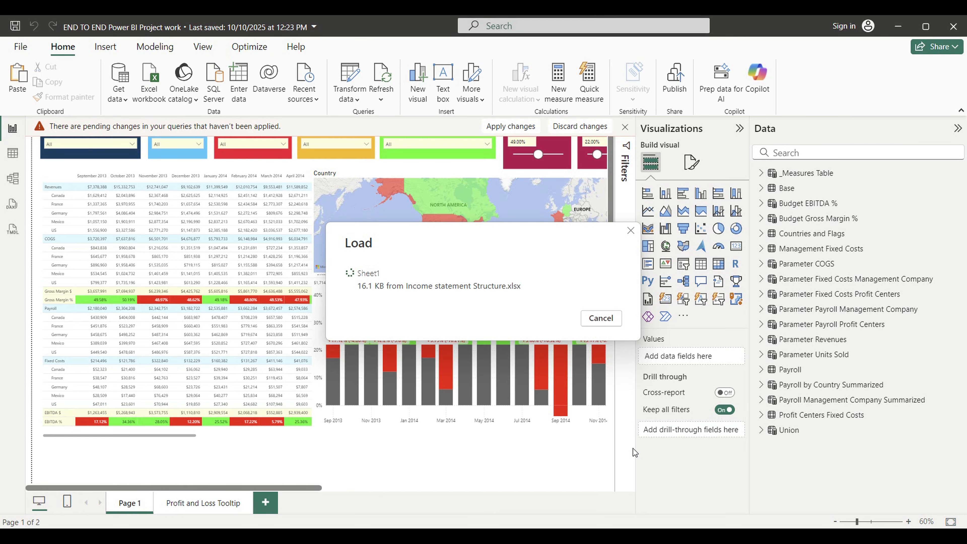
Rename the imported Sheet1 table to Income Statement Structure.
double_click(785, 430)
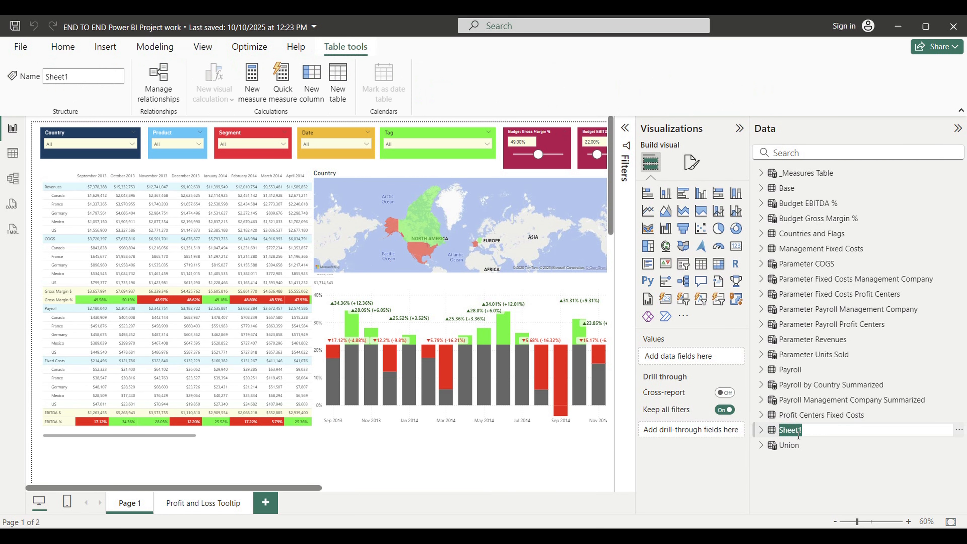
type("Income Statement Structure")
key("Return")
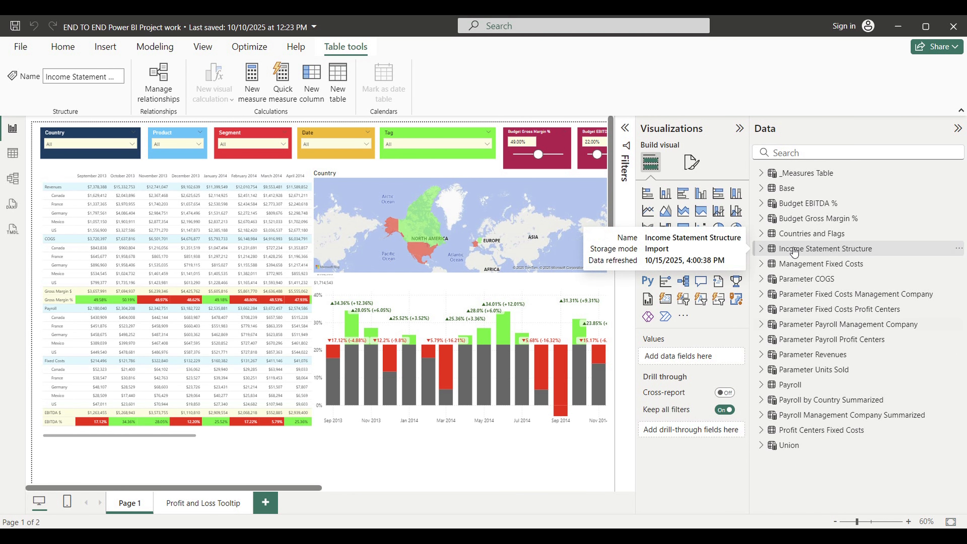
Add a tall, narrow matrix visual in the blank area beside the map, with Article from Income Statement Structure as its rows.
left_click_drag(320, 489, 392, 488)
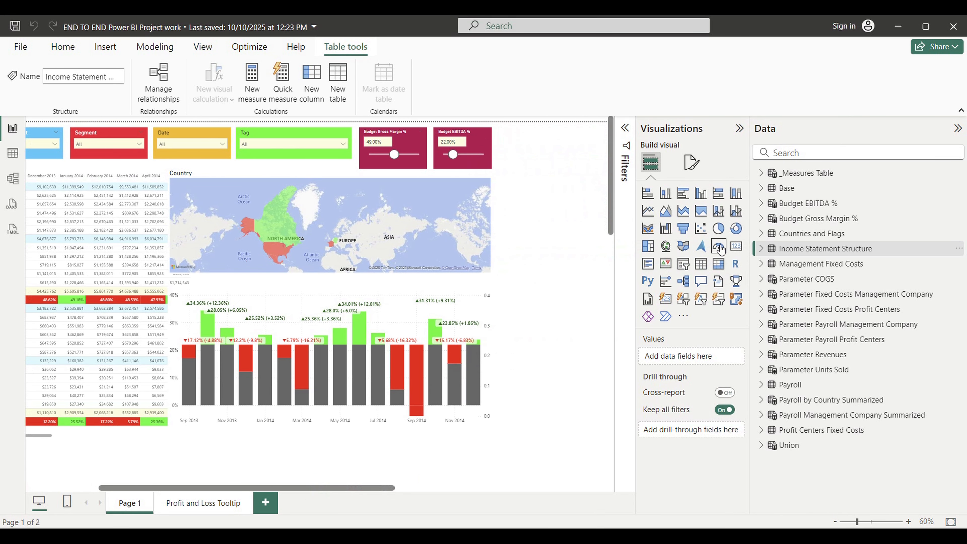
left_click(718, 264)
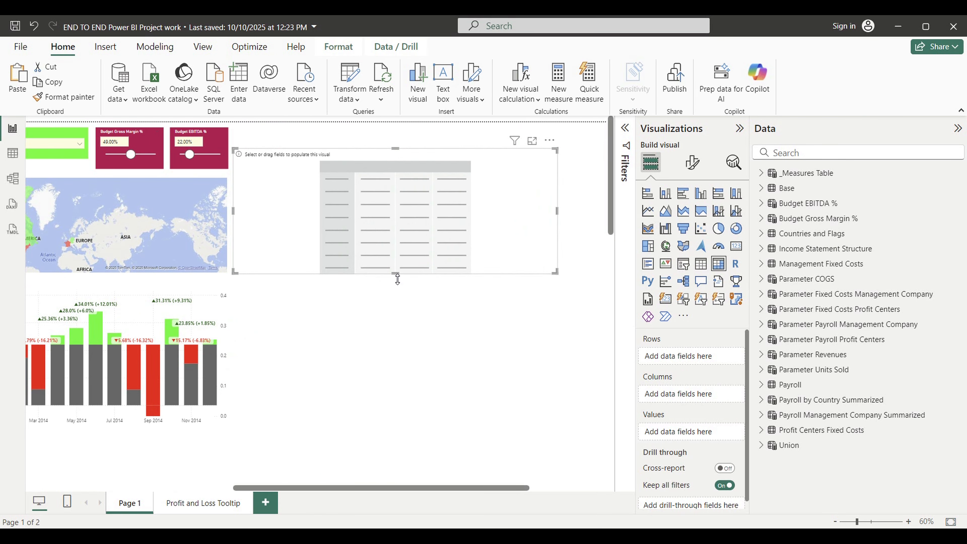
left_click_drag(559, 278, 395, 280)
left_click(792, 254)
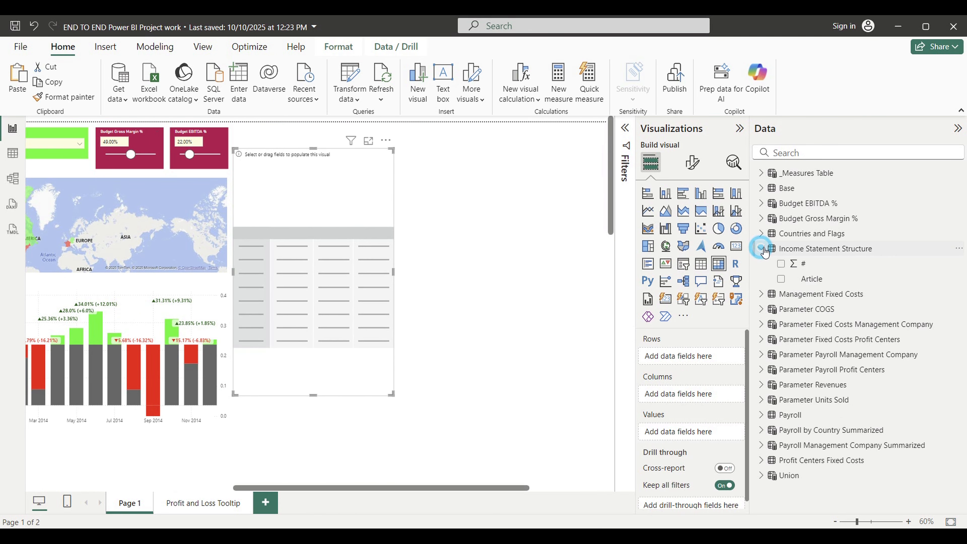
left_click_drag(824, 288, 700, 358)
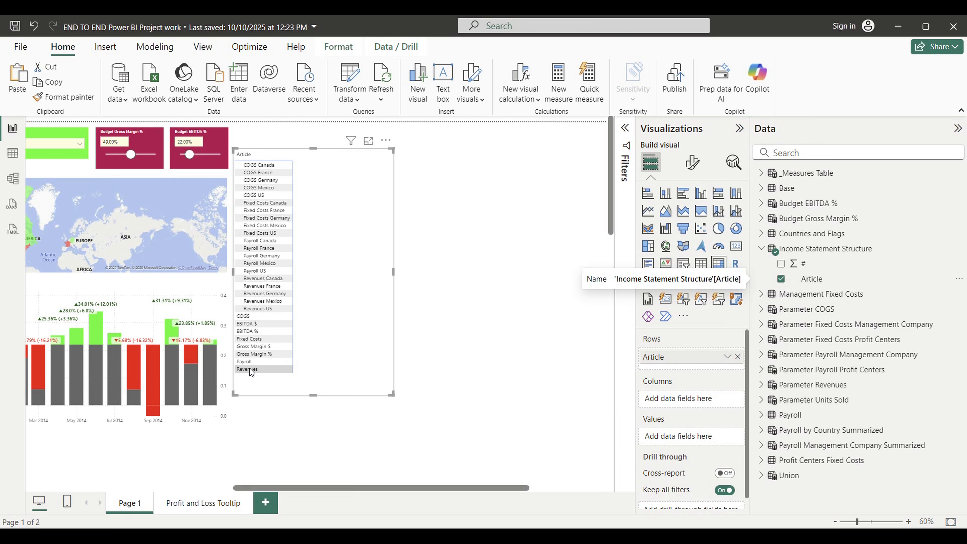
Sort the Article column of Income Statement Structure by the # column.
left_click(811, 283)
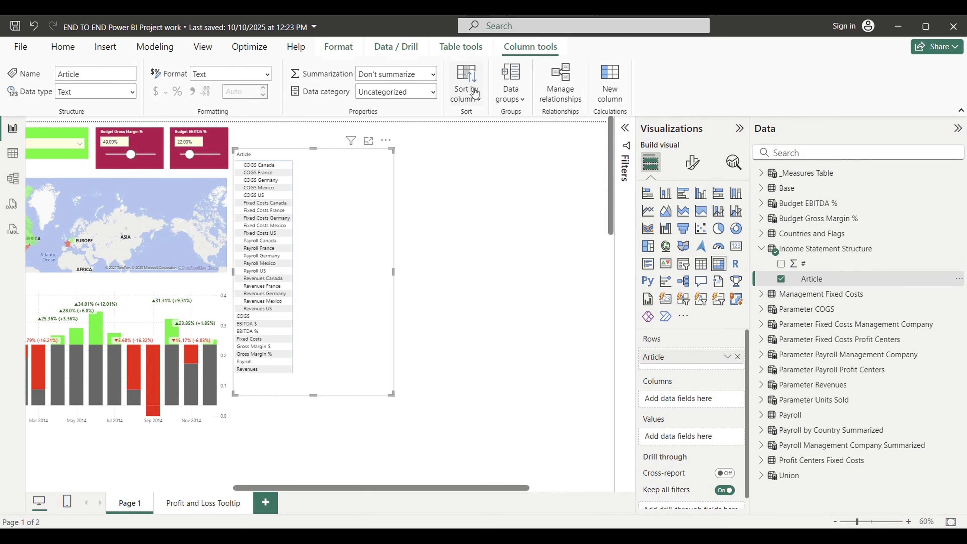
left_click(485, 101)
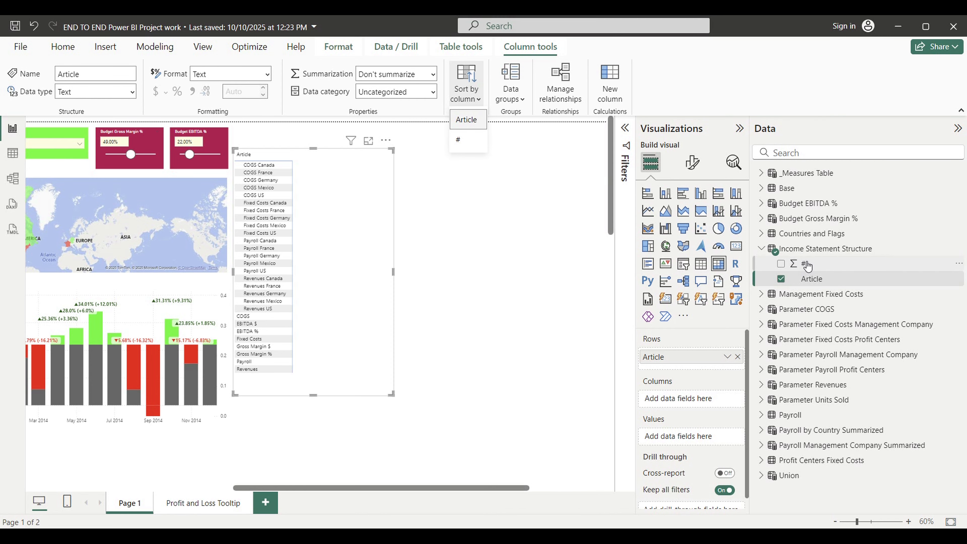
left_click(459, 140)
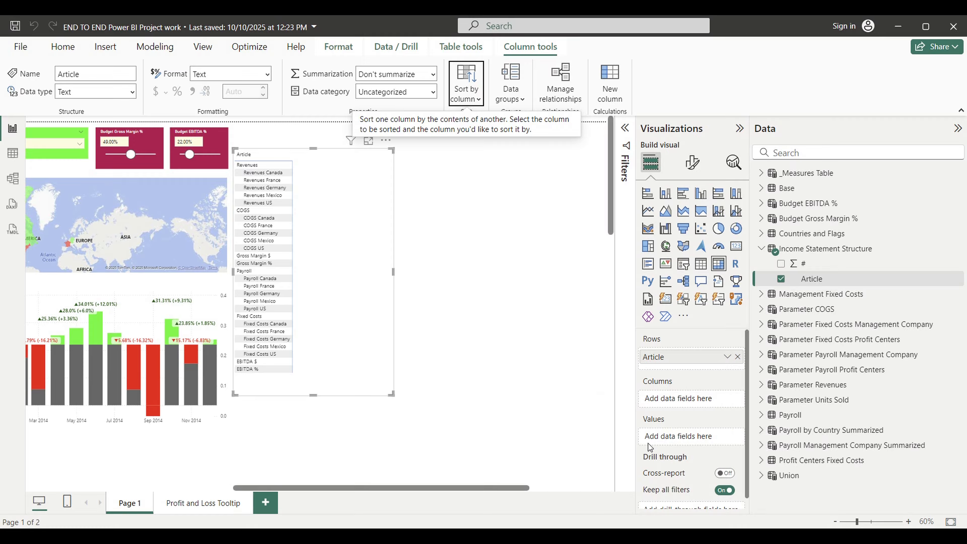
Create a new measure and name it Switch Measures.
left_click(62, 46)
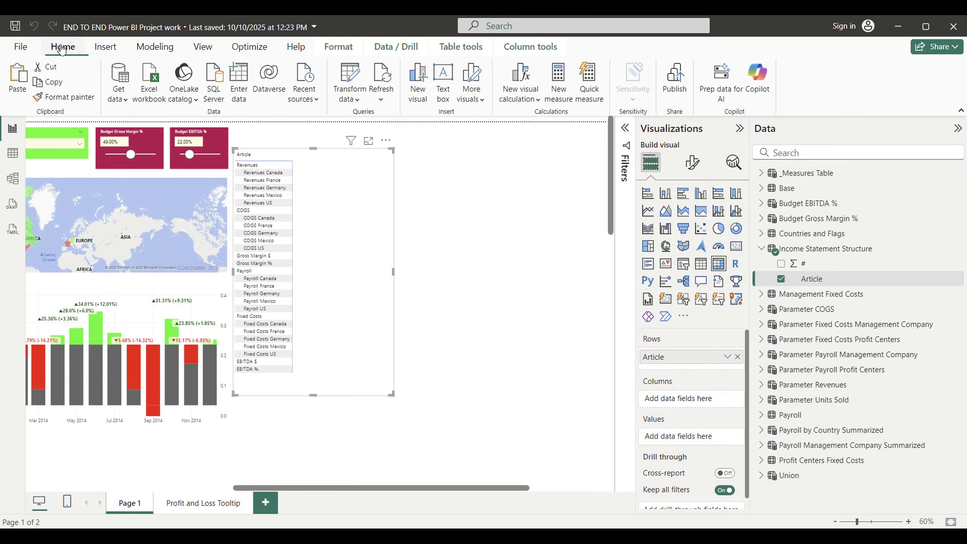
left_click(559, 91)
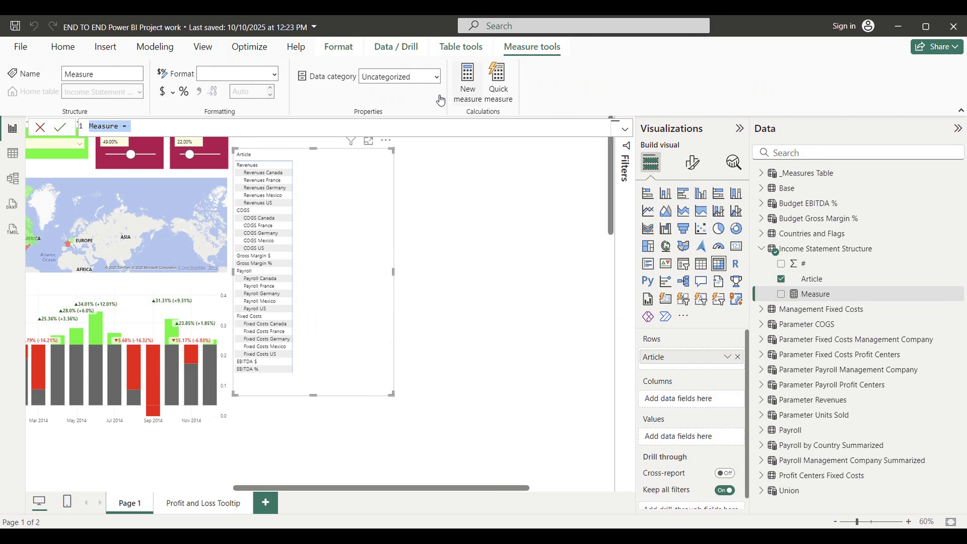
left_click(119, 126)
key("BackSpace")
key("BackSpace")
key("BackSpace")
key("BackSpace")
key("BackSpace")
key("BackSpace")
key("BackSpace")
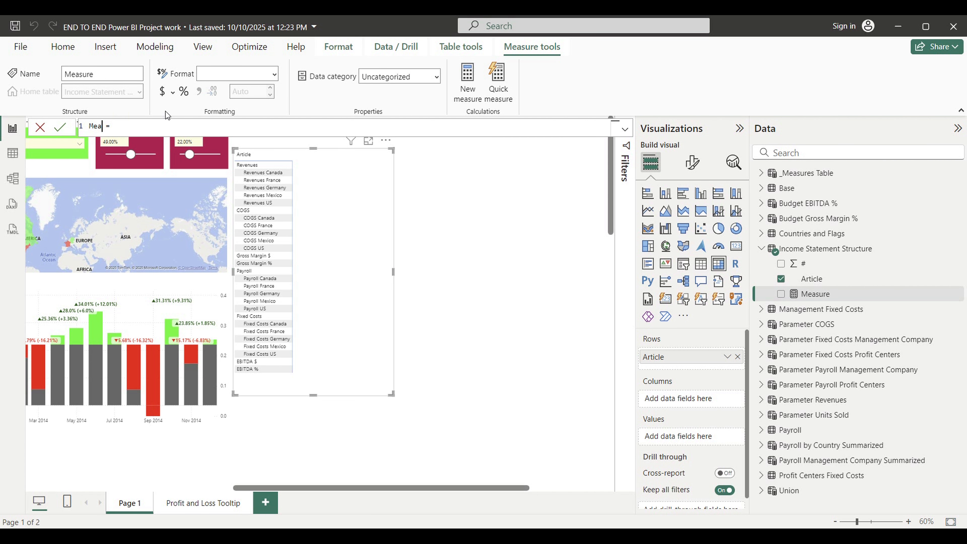
type("Switch Meas")
In the Income statement Structure workbook in Excel, examine how the # values from 1 to 28 correspond to the articles.
key("alt+Tab")
left_click_drag(23, 176, 23, 396)
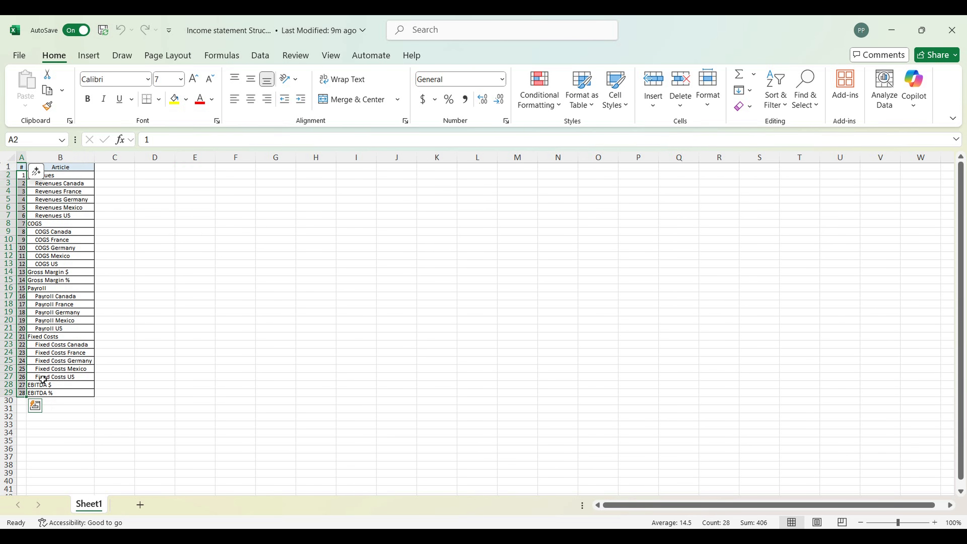
left_click(61, 176)
left_click(58, 184)
left_click(57, 191)
left_click(58, 199)
left_click(56, 209)
left_click(52, 215)
left_click(50, 224)
left_click(50, 233)
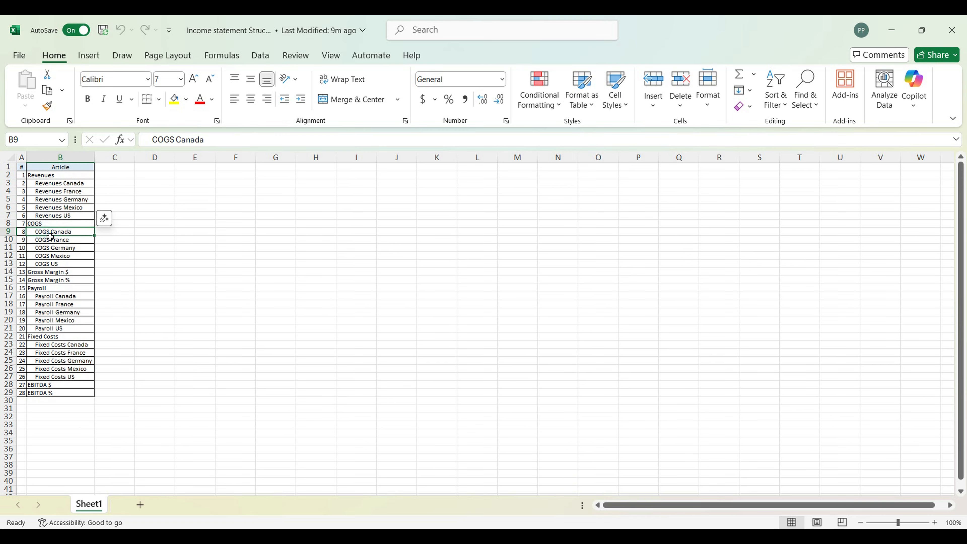
left_click(106, 241)
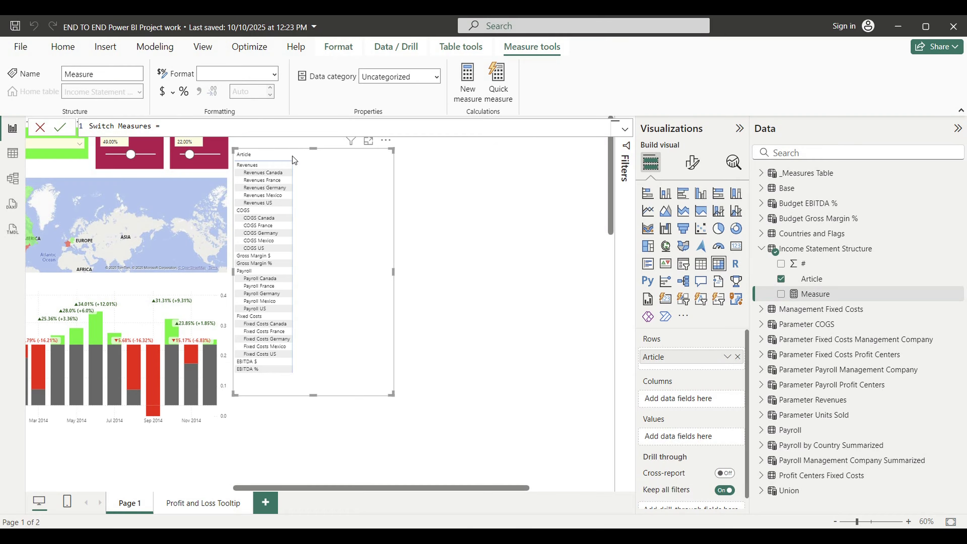
In Power BI Desktop, begin the Switch Measures formula with a SWITCH function evaluating SELECTEDVALUE('Income Statement Structure'[#]).
type("switch")
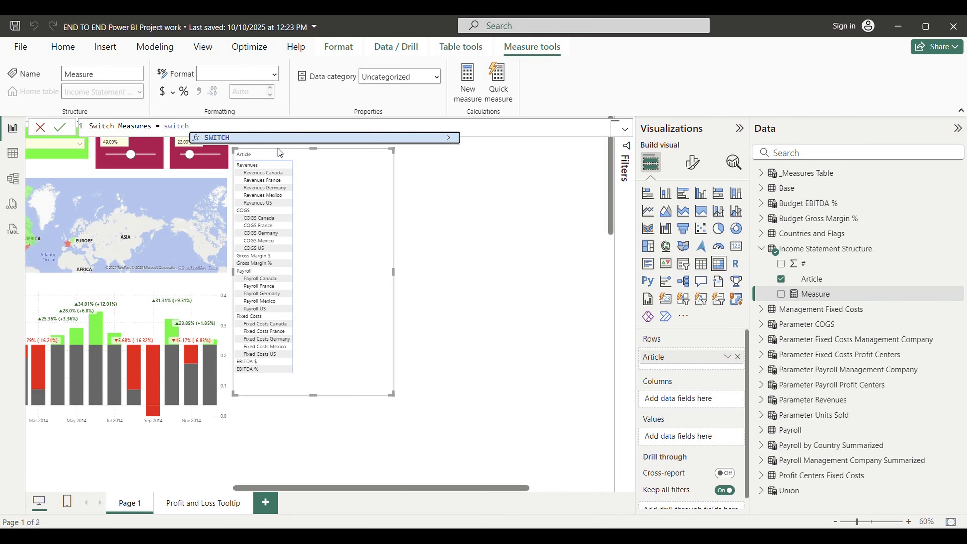
type("(")
key("shift+Return")
key("Tab")
key("Tab")
key("Tab")
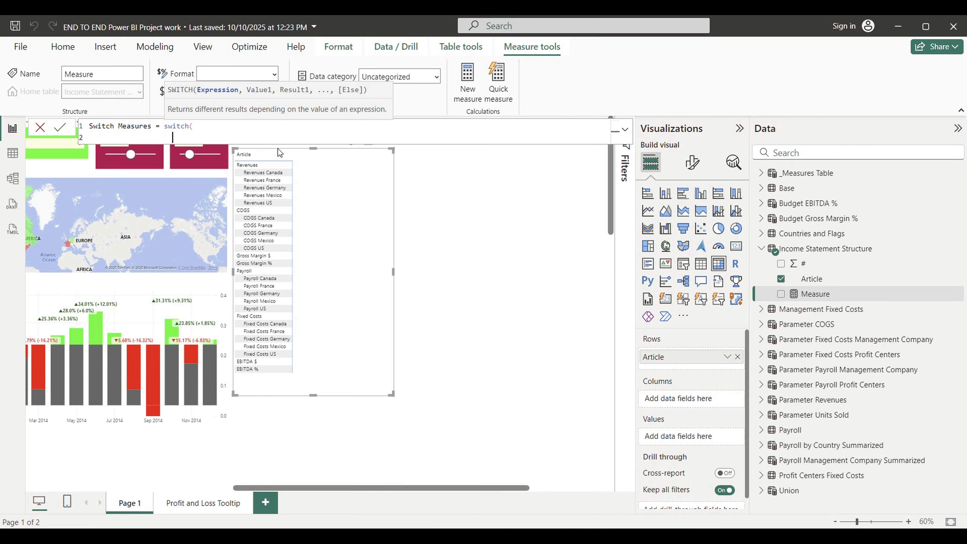
type("selected")
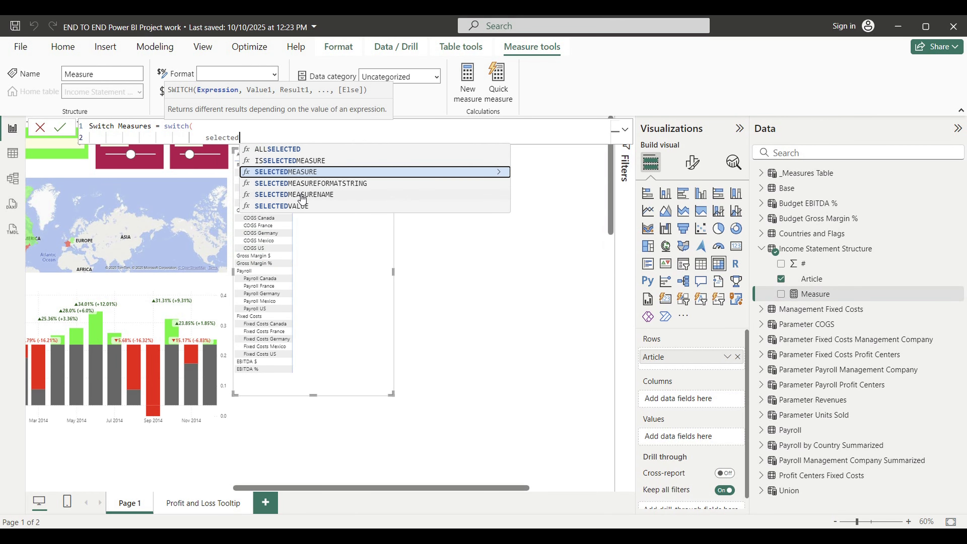
left_click(304, 207)
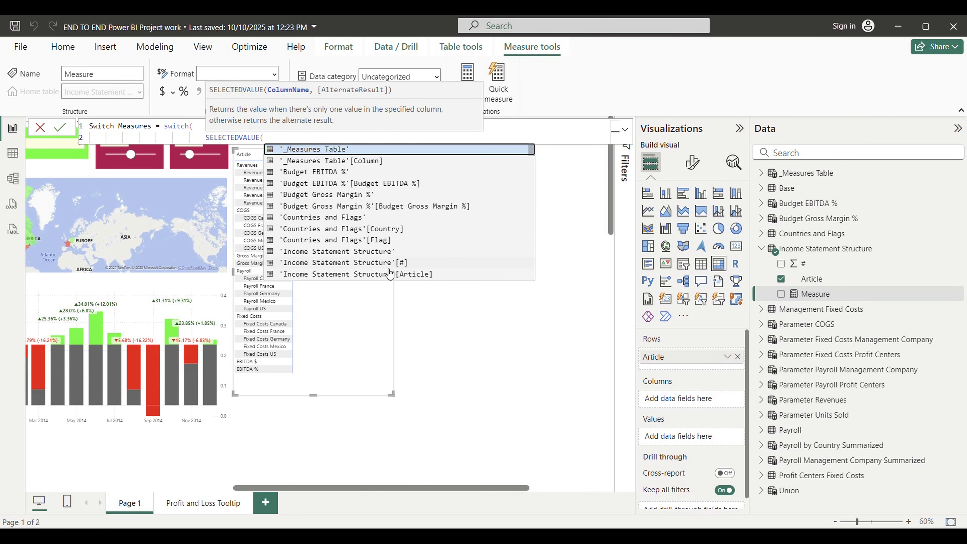
left_click(381, 263)
type("),")
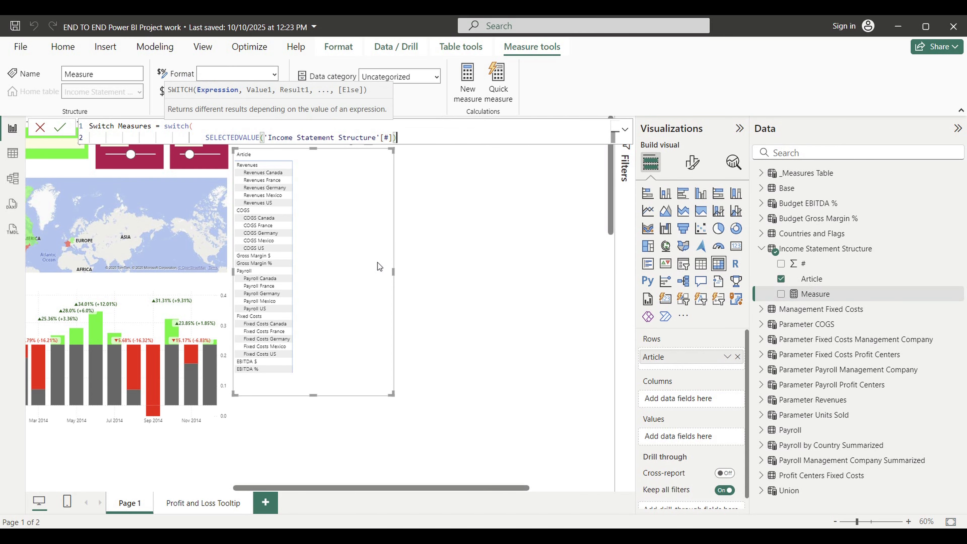
Return [Revenues Totals] for value 1 in the SWITCH, check the # numbering in Excel, and start a new formula line.
type("1,[")
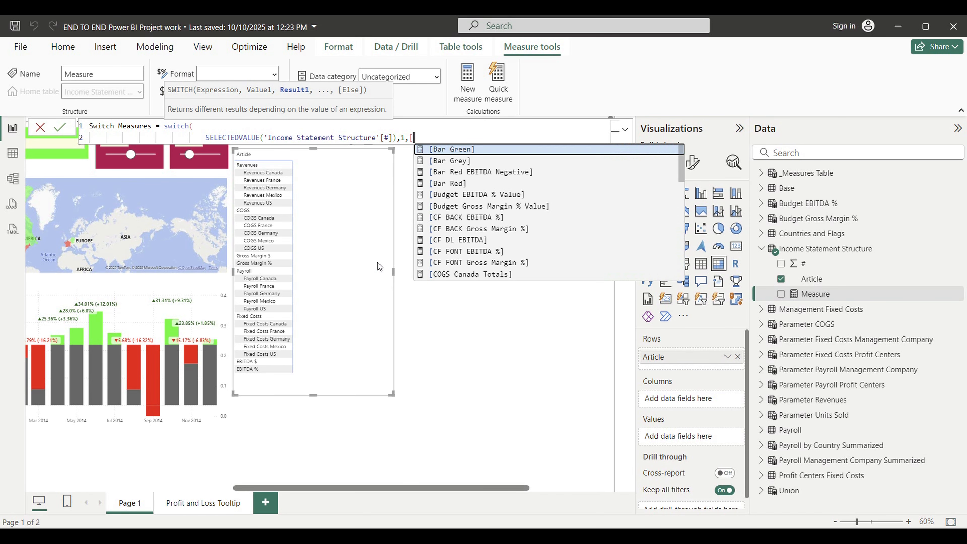
type("Re")
left_click(475, 241)
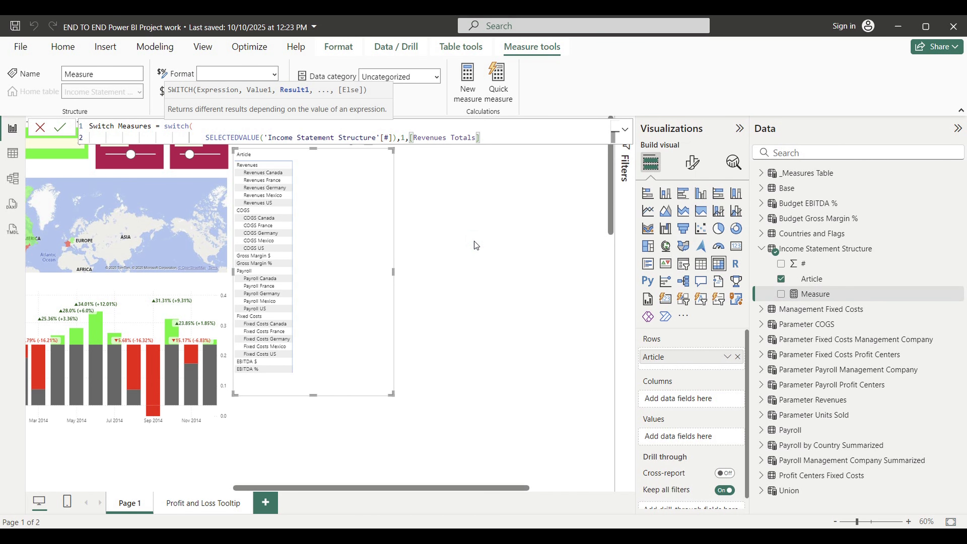
key("alt+Tab")
left_click_drag(23, 176, 24, 394)
left_click(638, 537)
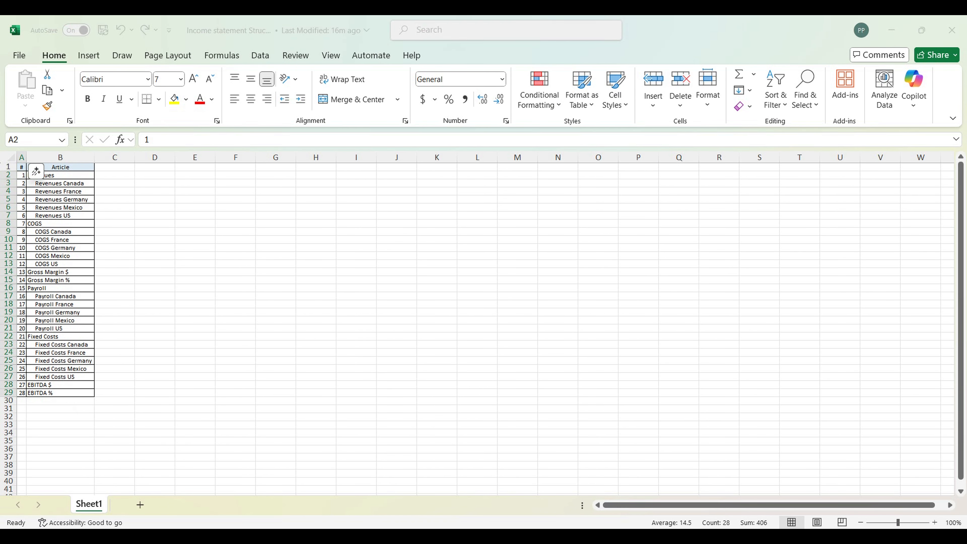
left_click(569, 489)
left_click(497, 142)
type(",")
key("shift+Return")
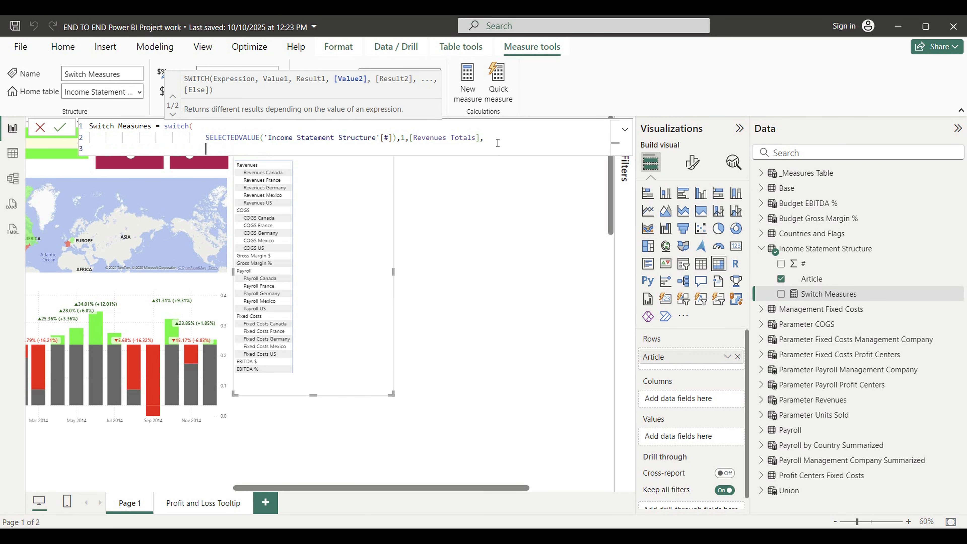
Repeat the line 1,[Revenues Totals], 27 times below the first case, and close the SWITCH with 0 as the default result.
left_click_drag(433, 151, 408, 144)
left_click(412, 154)
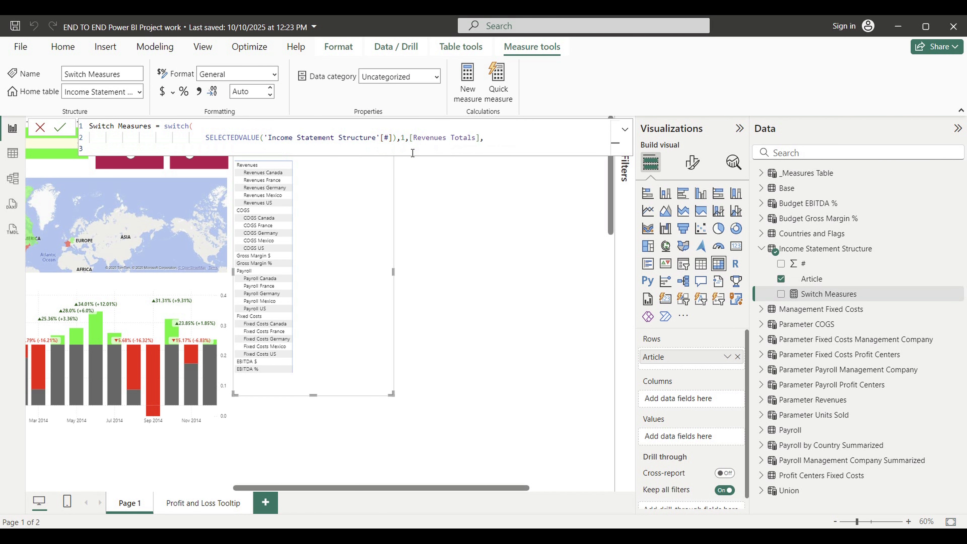
key("ctrl+v")
key("ctrl+v")
key("ctrl+v")
key("ctrl+v")
key("ctrl+v")
key("ctrl+v")
key("ctrl+v")
key("ctrl+v")
key("ctrl+v")
key("ctrl+v")
key("ctrl+v")
key("ctrl+v")
key("ctrl+v")
key("ctrl+v")
key("ctrl+v")
key("ctrl+v")
key("ctrl+v")
key("ctrl+v")
key("ctrl+v")
key("ctrl+v")
key("ctrl+v")
key("ctrl+v")
key("ctrl+v")
key("ctrl+v")
key("ctrl+v")
key("ctrl+v")
key("ctrl+v")
type("0)")
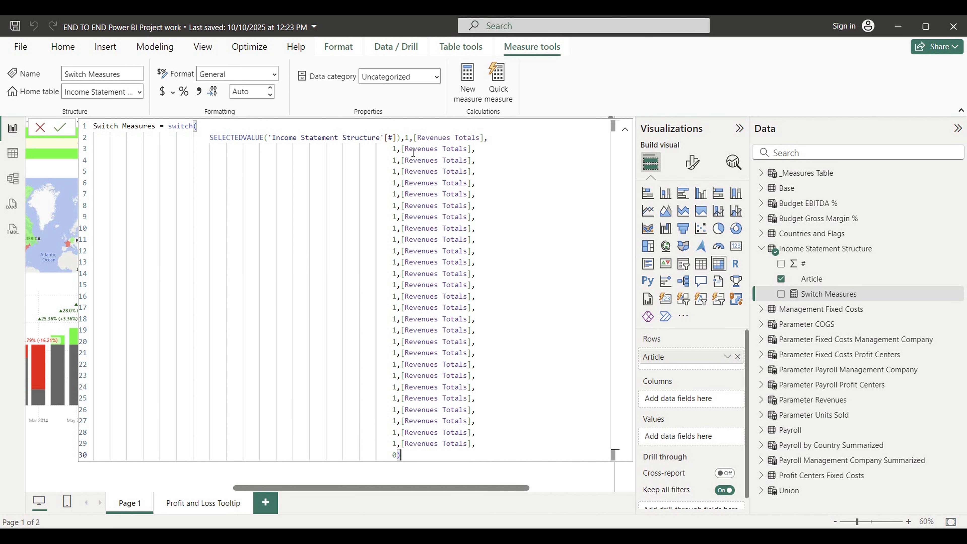
Commit the Switch Measures formula and set the measure's home table to _Measures Table.
key("Return")
left_click(143, 95)
left_click(121, 102)
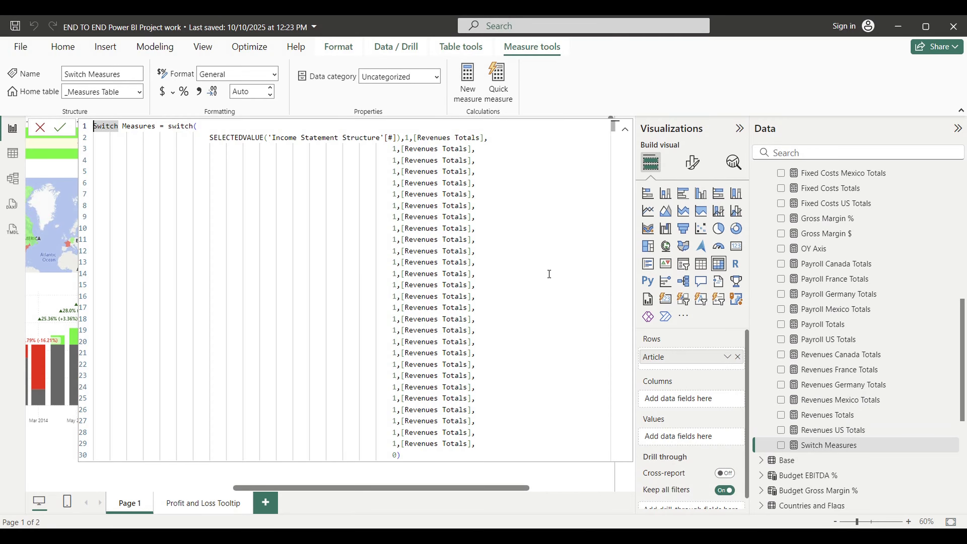
Add Switch Measures to the Article matrix's values and compare its Revenues amount with the Revenues total in the monthly income statement.
left_click(582, 476)
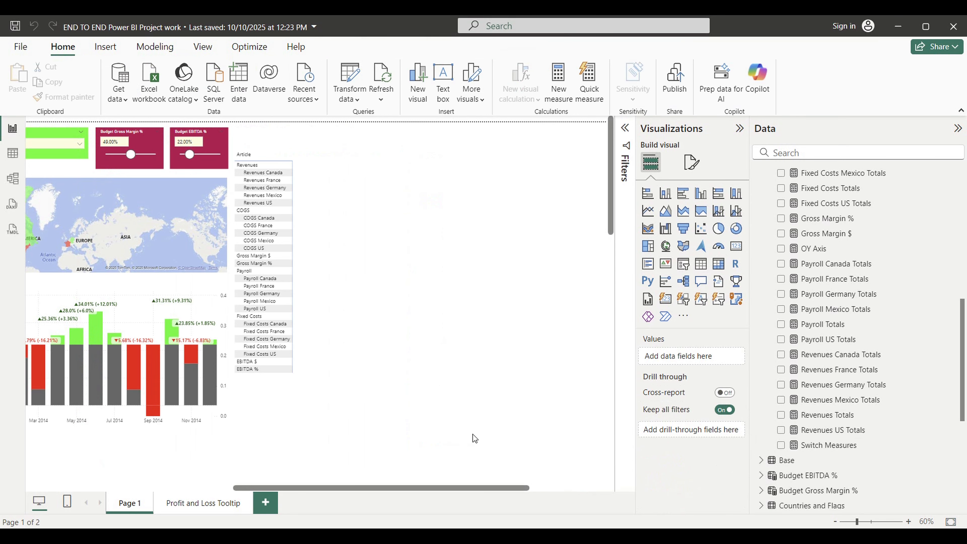
left_click(329, 358)
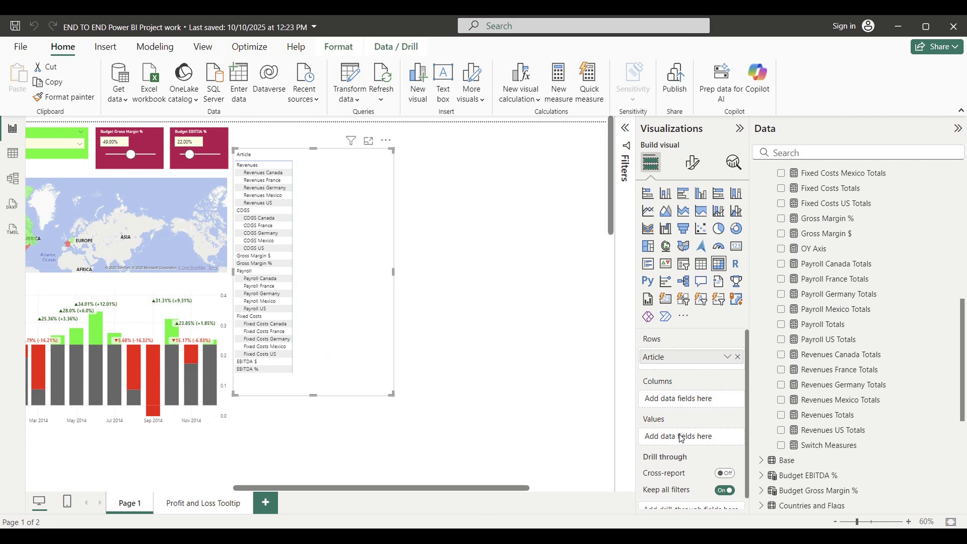
left_click_drag(815, 449, 709, 439)
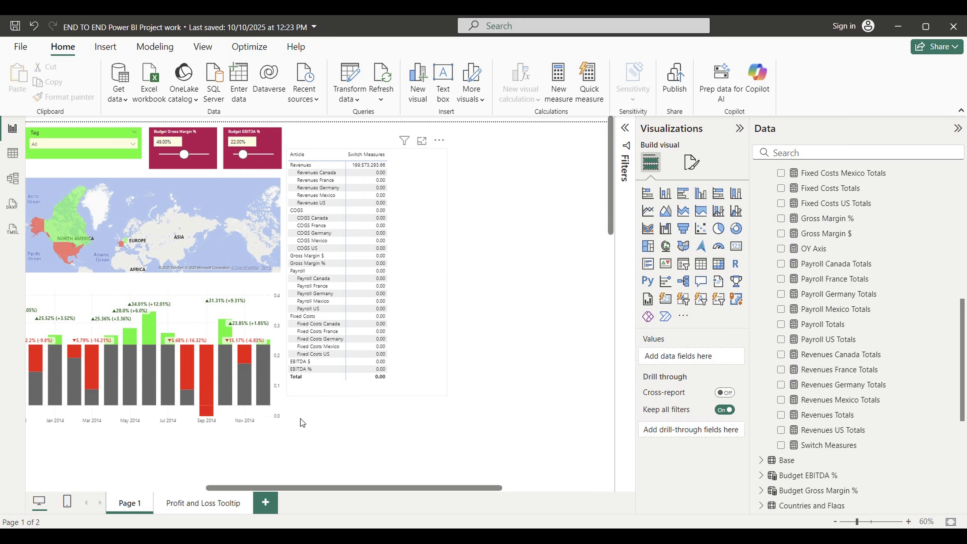
left_click_drag(318, 487, 82, 485)
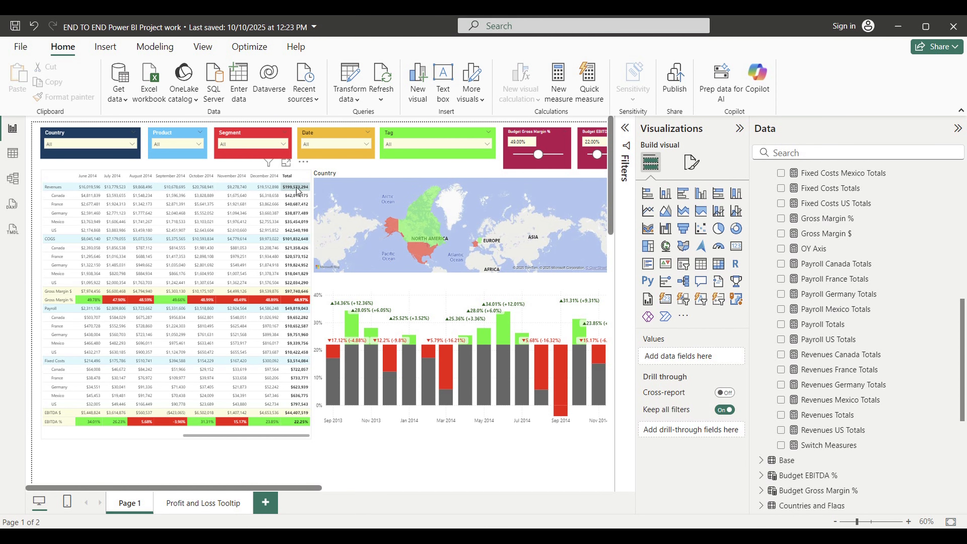
left_click_drag(315, 488, 488, 488)
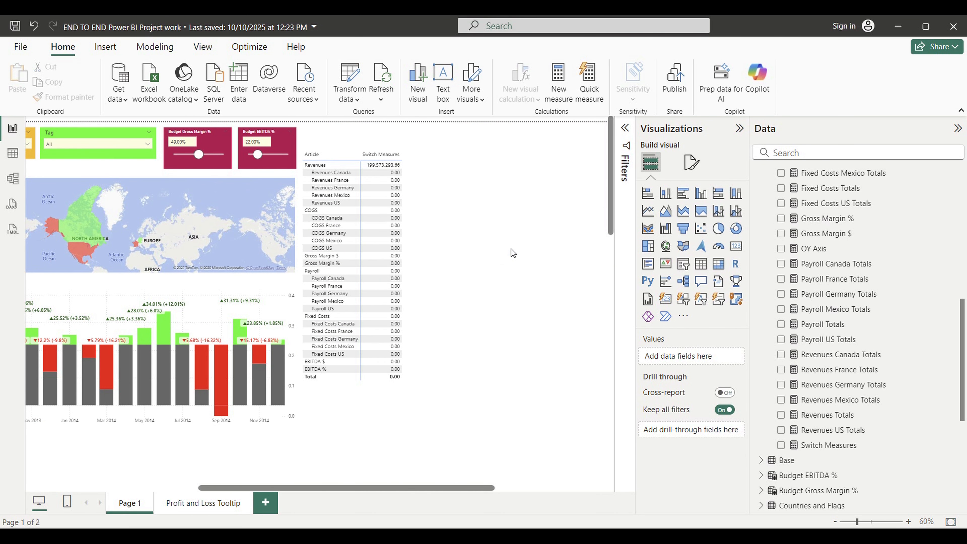
Reopen Switch Measures and renumber the repeated case values consecutively from 2 to 28, following the # column in the Excel workbook.
left_click(838, 446)
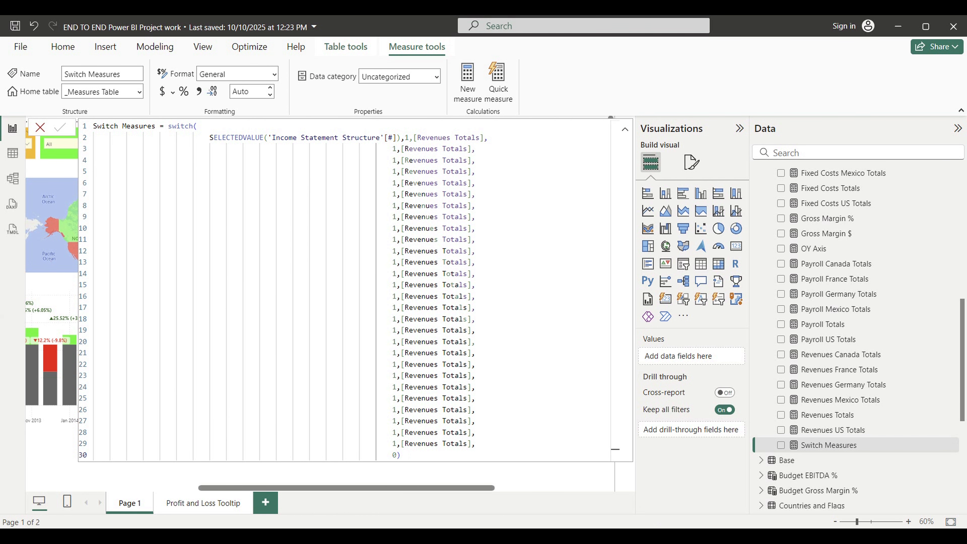
key("alt+Tab")
left_click_drag(25, 179, 23, 393)
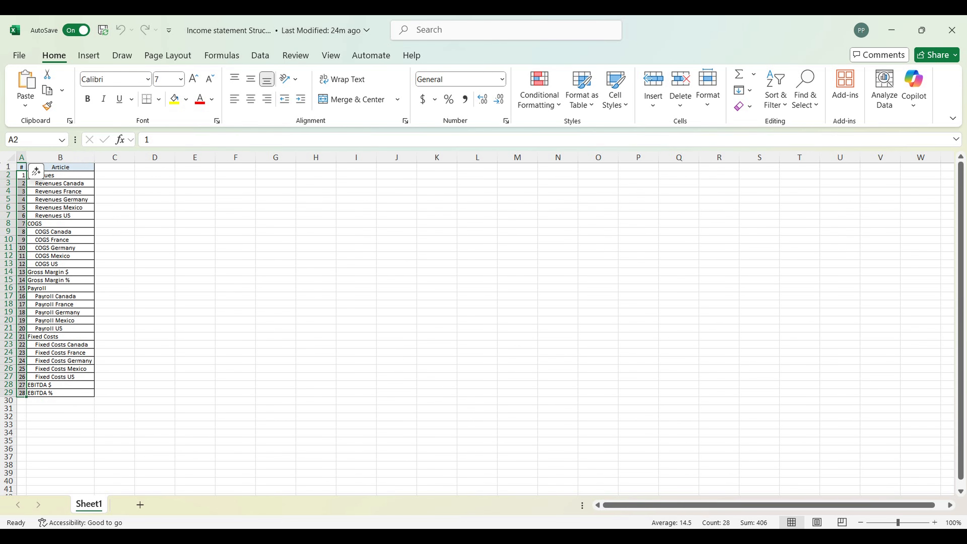
mouse_move(637, 537)
left_click(565, 495)
double_click(395, 149)
type("2")
double_click(395, 160)
type("3")
double_click(395, 172)
type("4")
double_click(394, 182)
type("5")
double_click(395, 194)
type("6")
double_click(395, 206)
type("7")
double_click(395, 218)
type("8")
double_click(395, 228)
type("9")
double_click(394, 239)
type("10")
double_click(395, 251)
type("11")
double_click(395, 262)
type("12")
double_click(395, 274)
left_click(397, 297)
type("5")
left_click(398, 308)
type("6")
left_click(398, 320)
type("7")
left_click(397, 330)
type("8")
double_click(395, 353)
type("20")
double_click(395, 365)
type("21")
double_click(395, 375)
type("22")
double_click(395, 387)
type("23")
double_click(394, 398)
type("24")
double_click(395, 410)
type("25")
double_click(395, 421)
type("26")
double_click(395, 432)
type("27")
double_click(394, 444)
type("28")
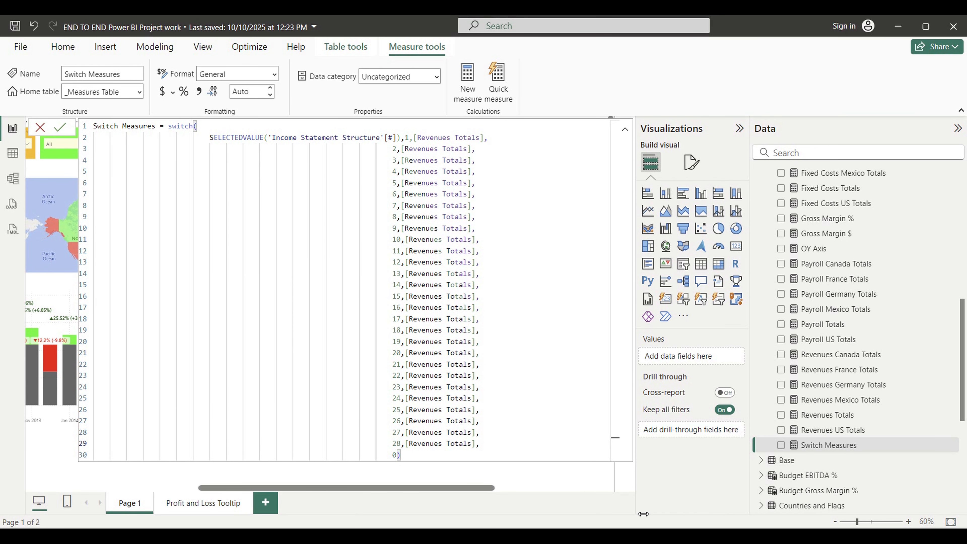
Look up article 2 in the Excel workbook and make case 2 of the SWITCH return [Revenues Canada Totals].
double_click(395, 149)
left_click(666, 535)
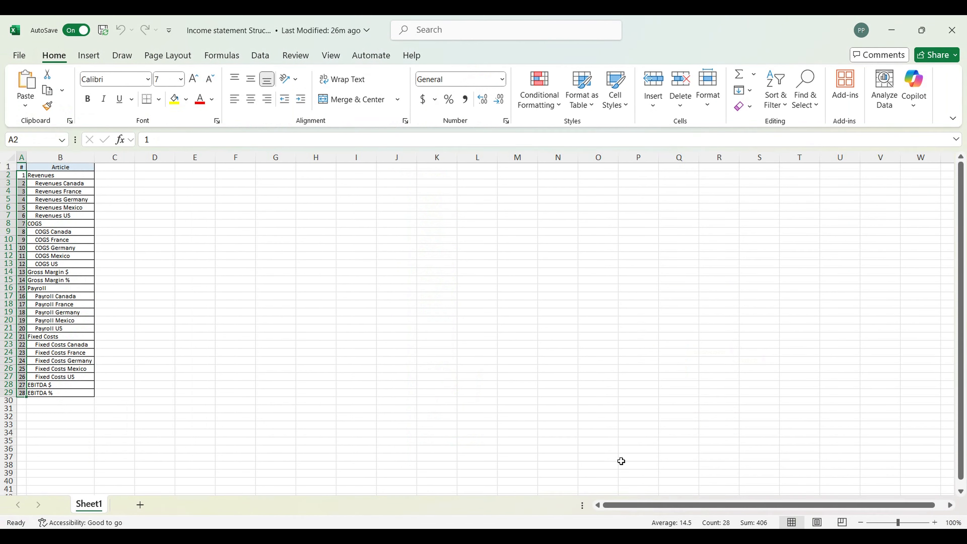
left_click_drag(46, 186, 22, 184)
left_click(663, 535)
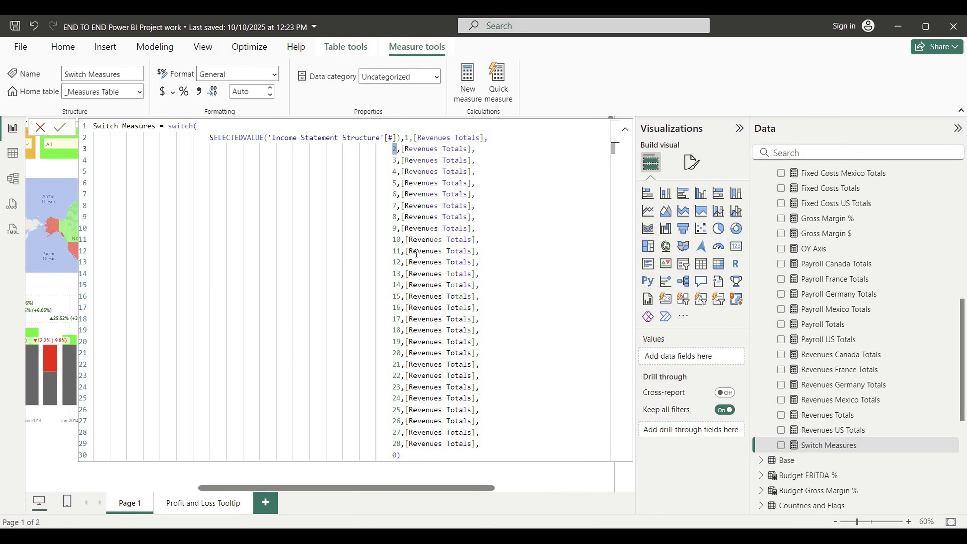
left_click(443, 149)
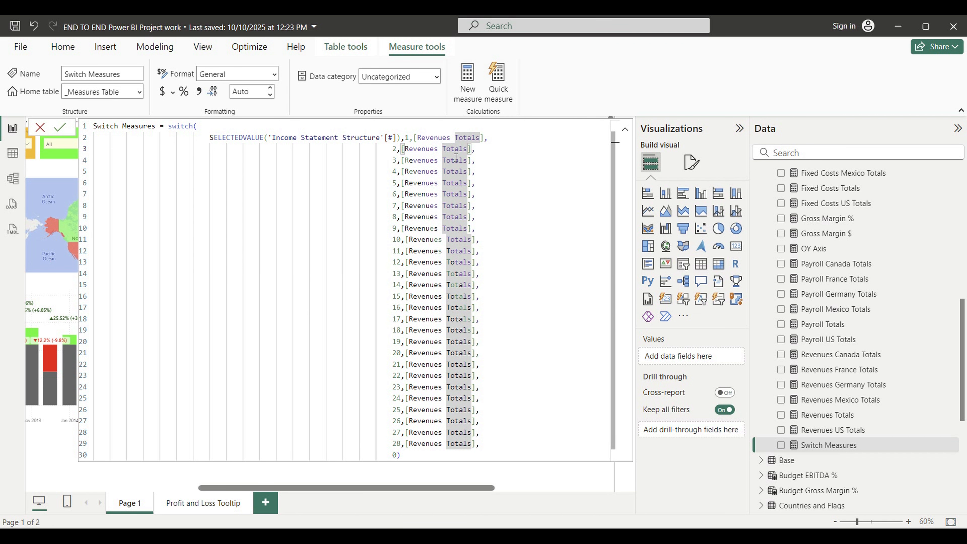
type("c")
left_click(520, 161)
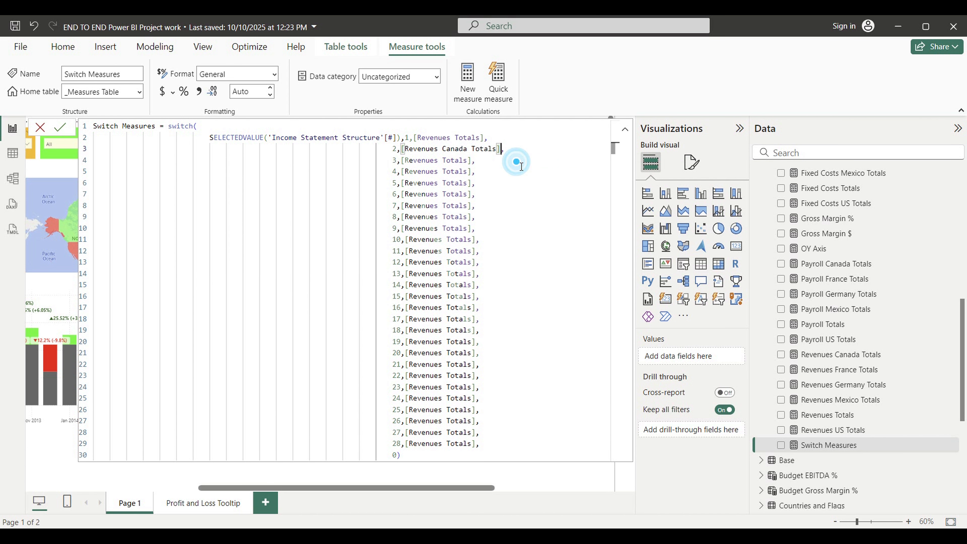
Check article 3 in the Excel workbook and make case 3 of the SWITCH return [Revenues France Totals].
double_click(395, 160)
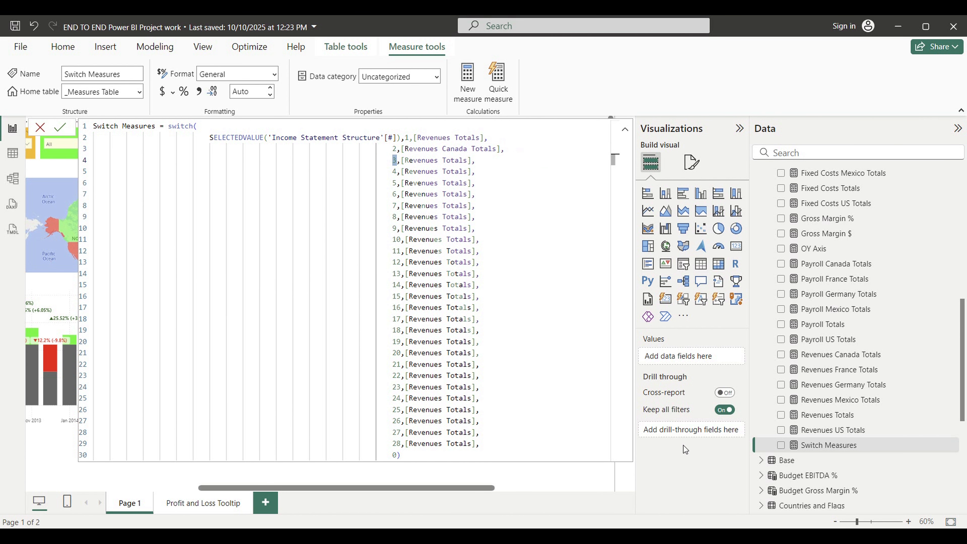
key("alt+Tab")
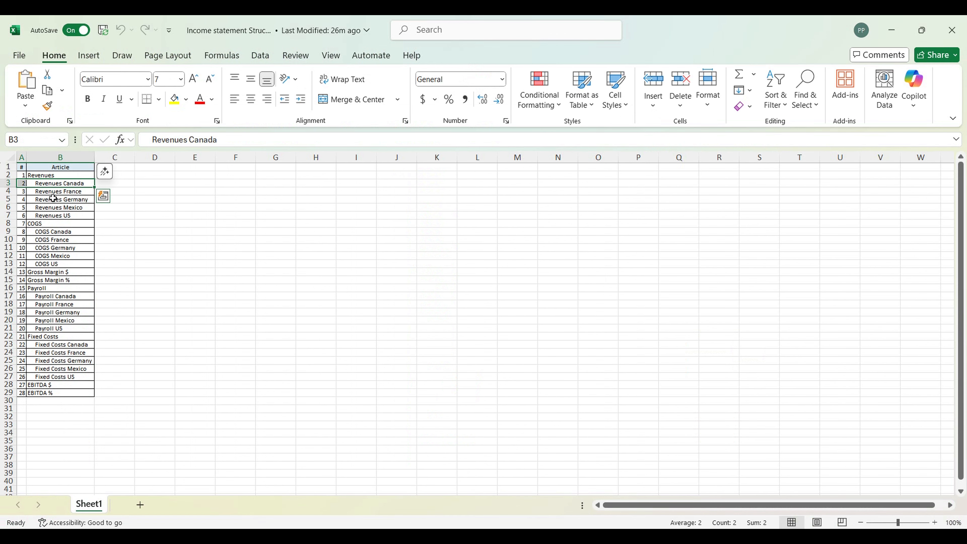
left_click(52, 193)
key("alt+Tab")
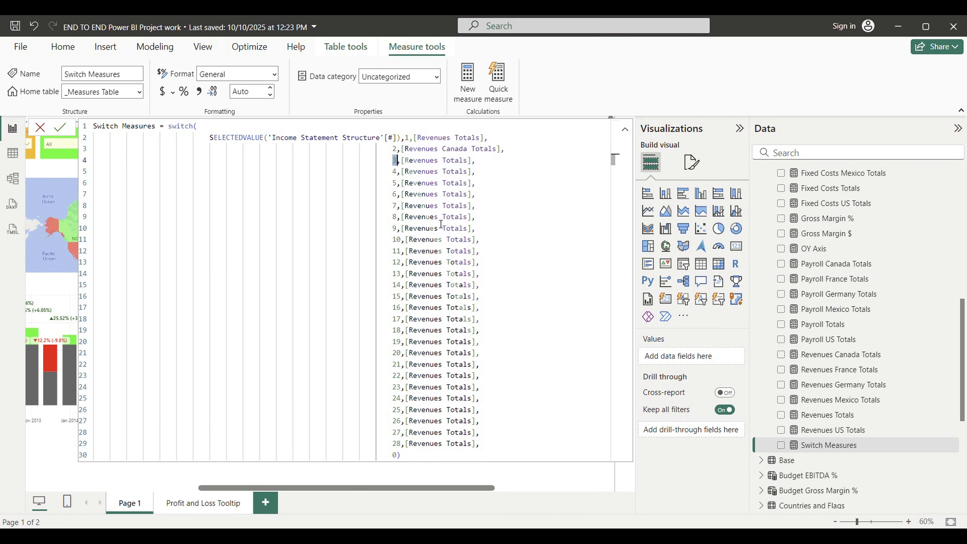
left_click(443, 160)
type("f")
left_click(516, 175)
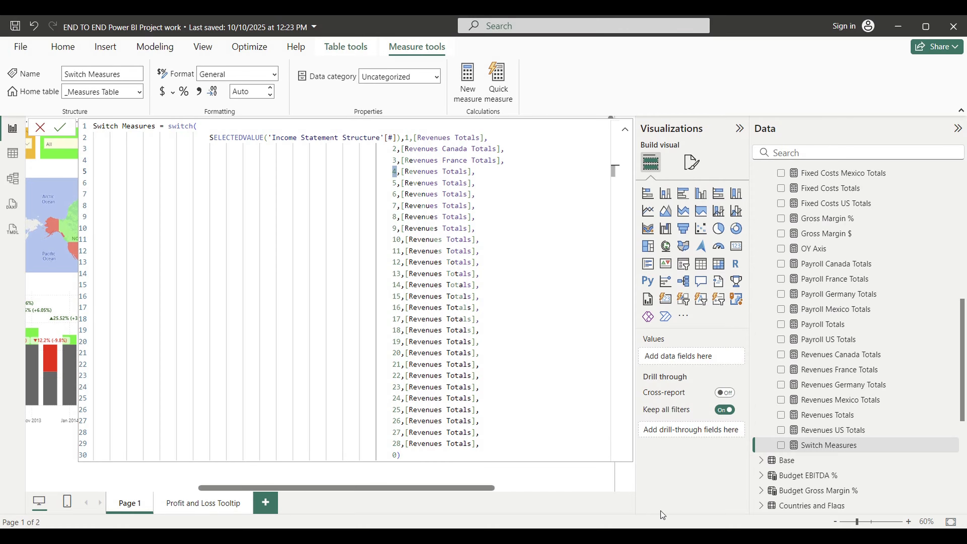
Check article 4 in the Excel workbook and make case 4 of the SWITCH return [Revenues Germany Totals].
key("alt+Tab")
left_click(54, 204)
key("alt+Tab")
left_click(443, 172)
type("g")
left_click(518, 185)
Check article 5 in the Excel workbook and make case 5 of the SWITCH return [Revenues Mexico Totals].
key("alt+Tab")
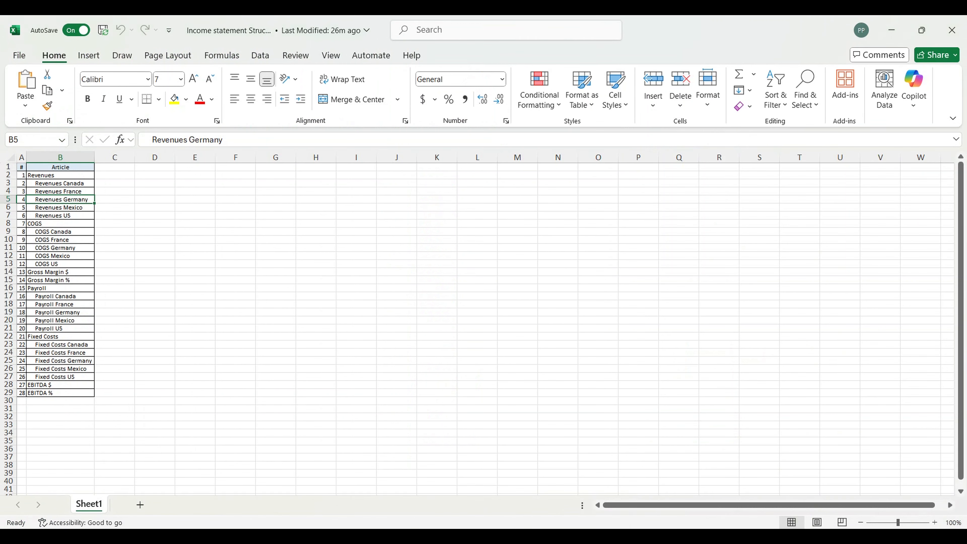
left_click(69, 209)
key("alt+Tab")
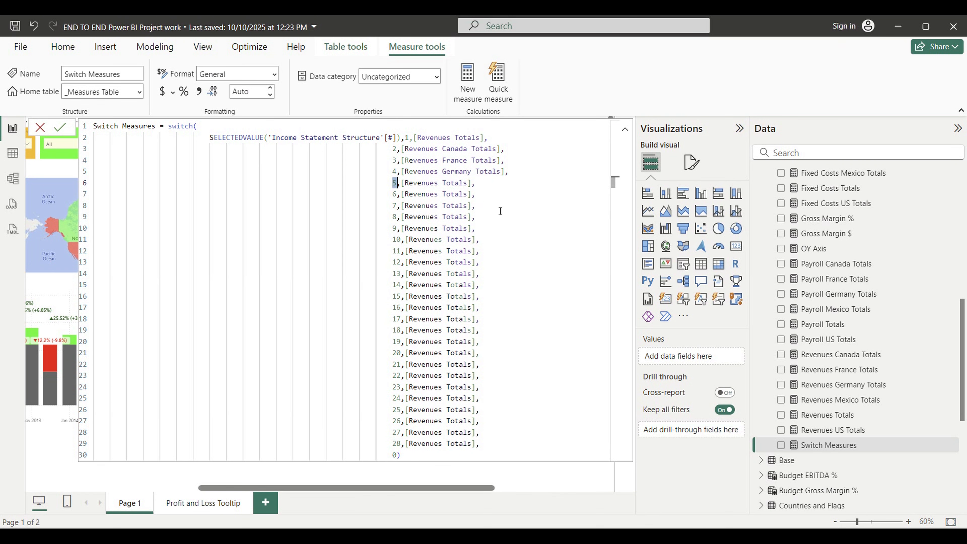
left_click(443, 183)
type("m")
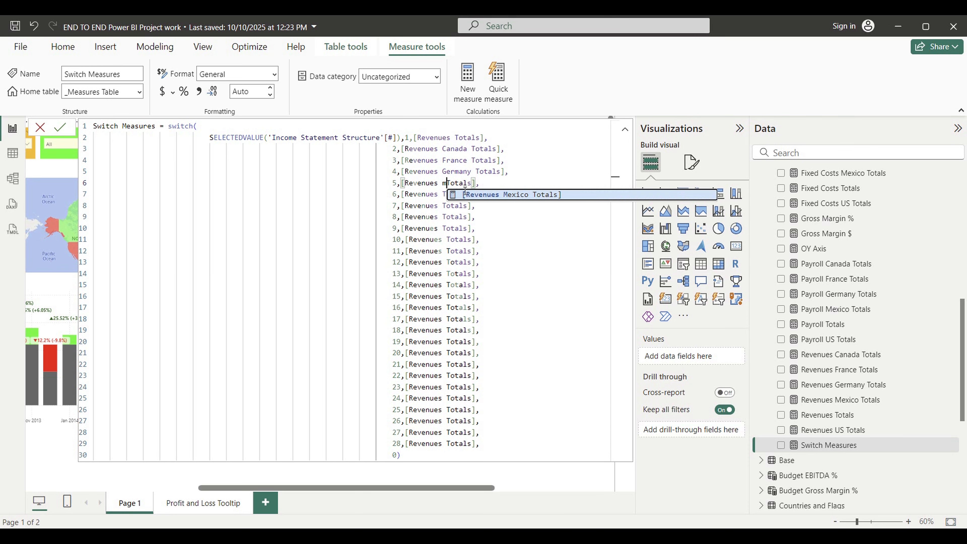
left_click(518, 196)
Check article 6 in the Excel workbook and make case 6 of the SWITCH return [Revenues US Totals].
double_click(395, 194)
key("alt+Tab")
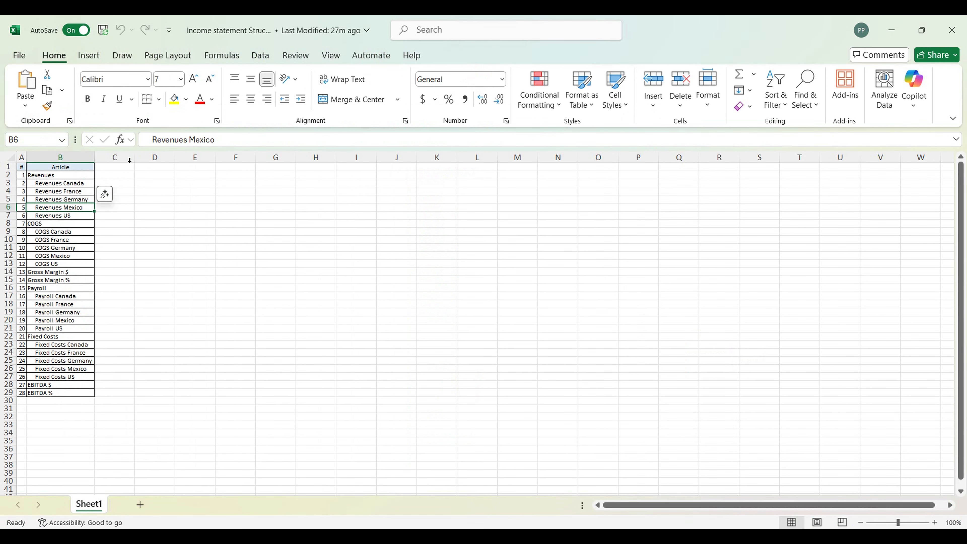
left_click(53, 219)
key("alt+Tab")
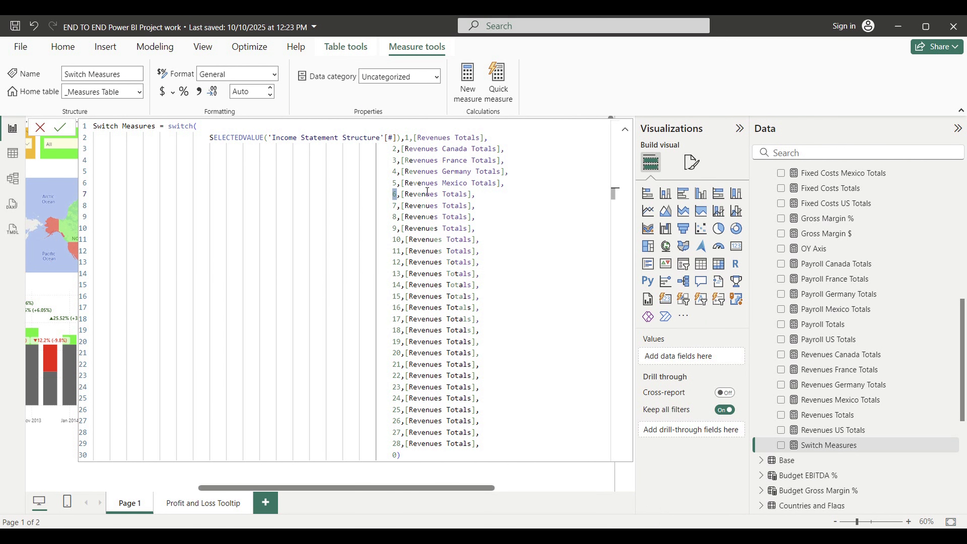
left_click(442, 193)
type("us")
left_click(496, 208)
Check article 7 in the Excel workbook and replace the case 7 result with [COGS Totals].
key("Down")
key("Home")
key("shift+Right")
key("alt+Tab")
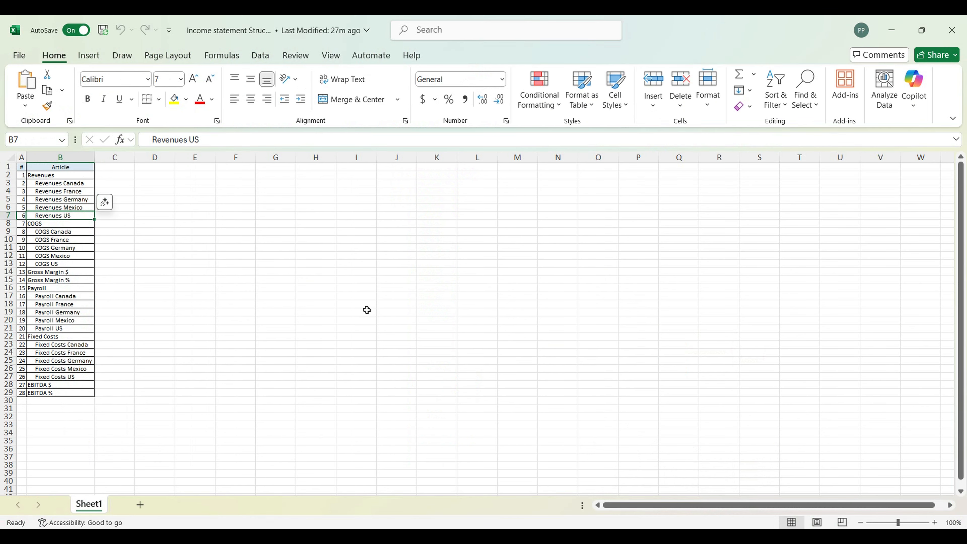
left_click(43, 226)
key("alt+Tab")
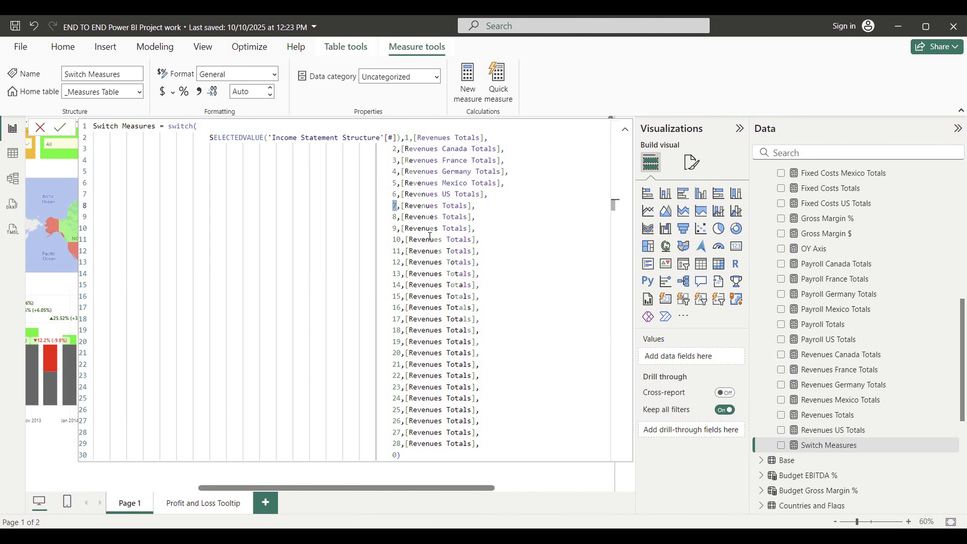
double_click(419, 206)
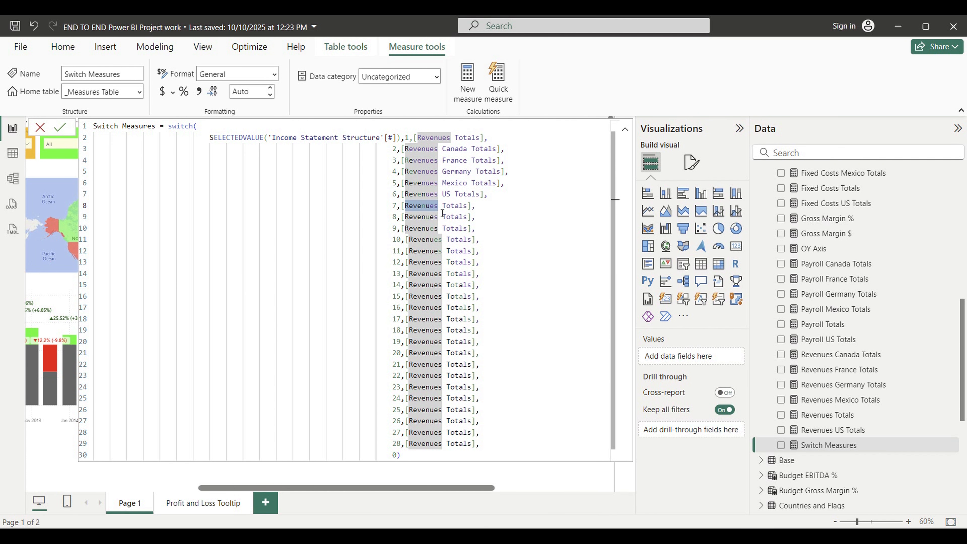
type("cogs")
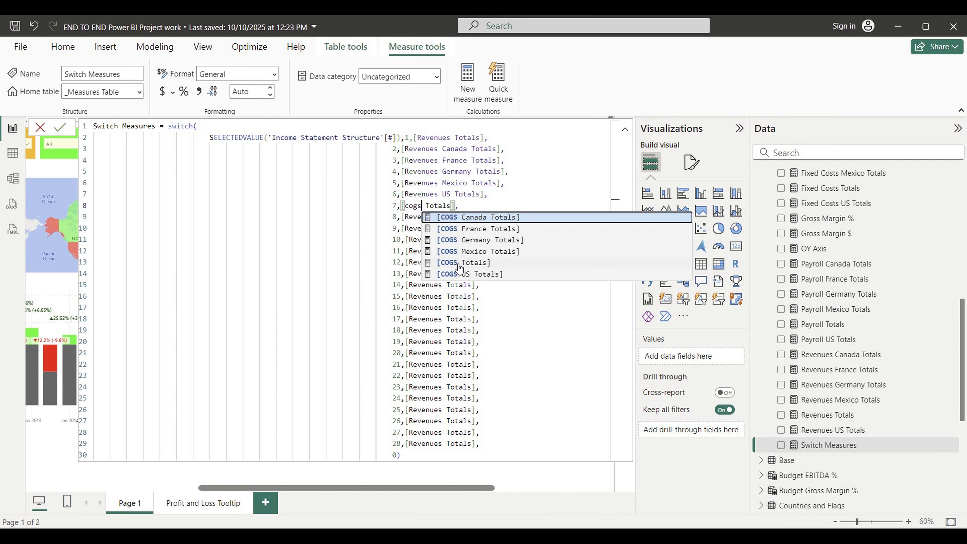
left_click(459, 264)
Check article 8 in the Excel workbook and replace the case 8 result with [COGS Canada Totals].
double_click(399, 221)
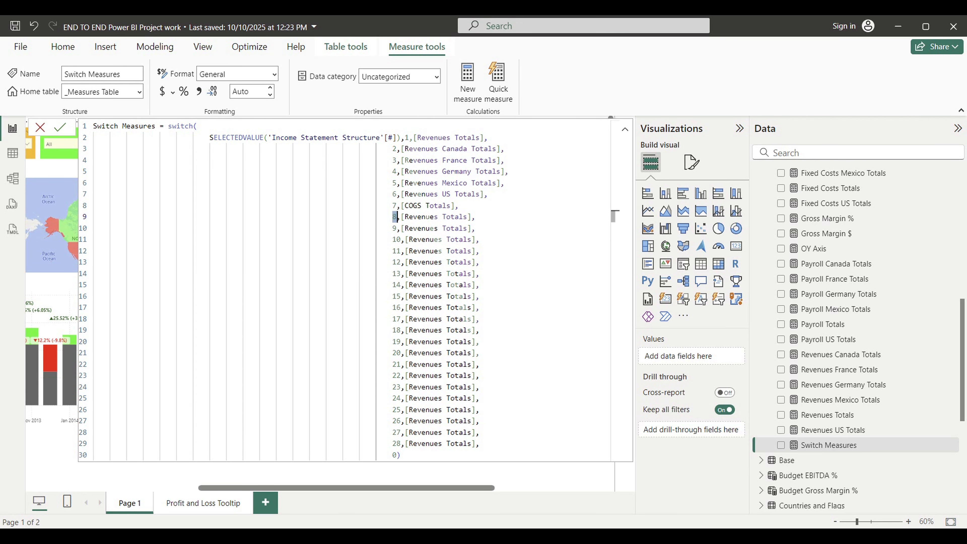
key("alt+Tab")
left_click(51, 236)
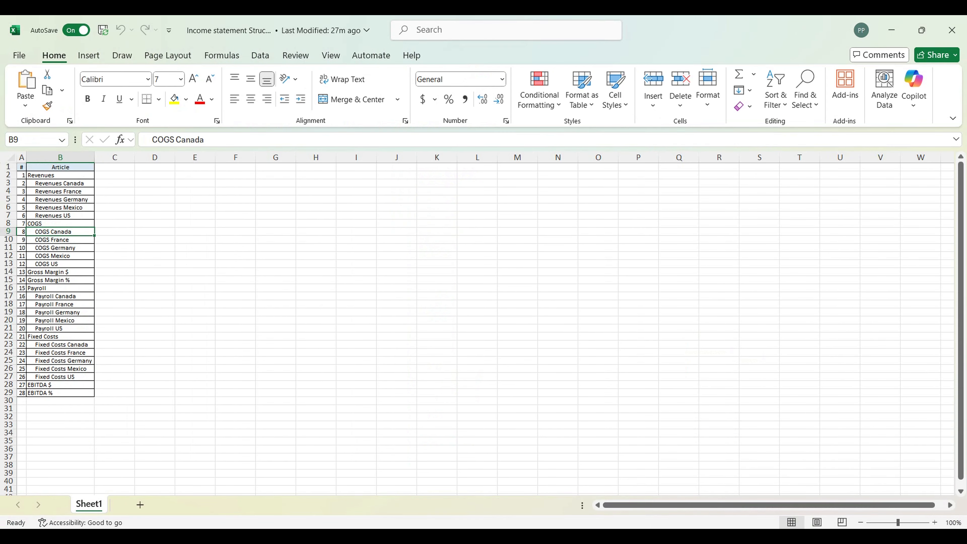
left_click(634, 490)
left_click_drag(404, 218, 438, 218)
type("cogs")
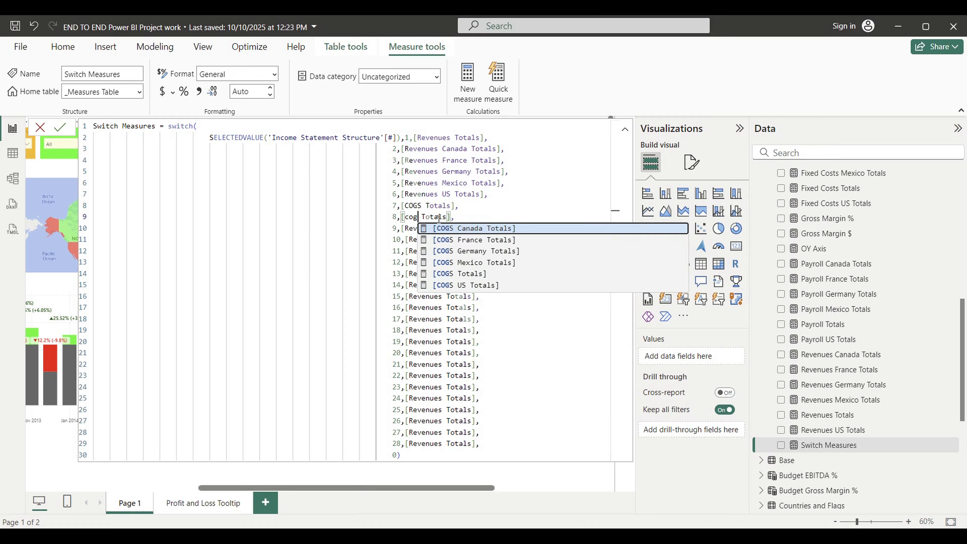
left_click(473, 228)
Check article 9 in the Excel workbook and replace the case 9 result with [COGS France Totals].
double_click(395, 229)
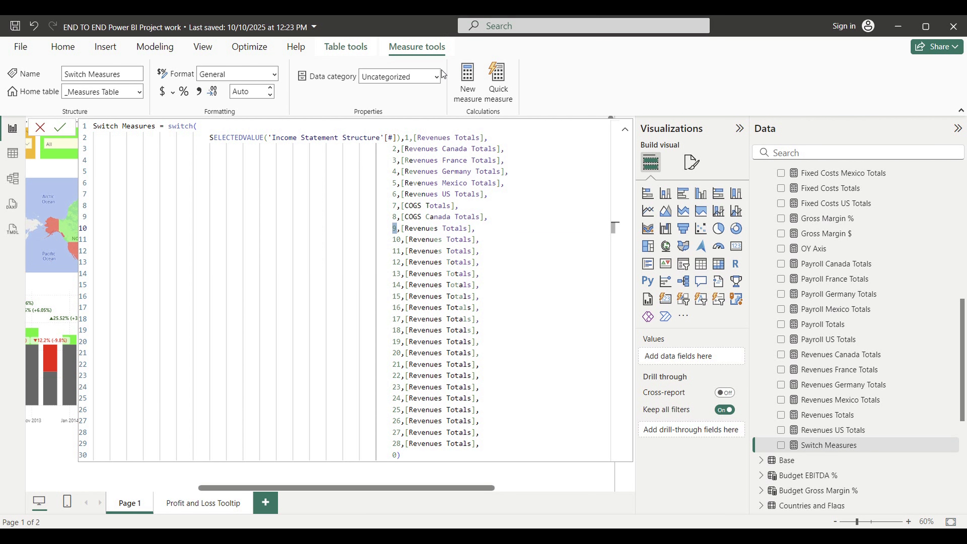
left_click(685, 467)
left_click_drag(60, 240, 27, 248)
key("alt+Tab")
double_click(419, 228)
type("cogs")
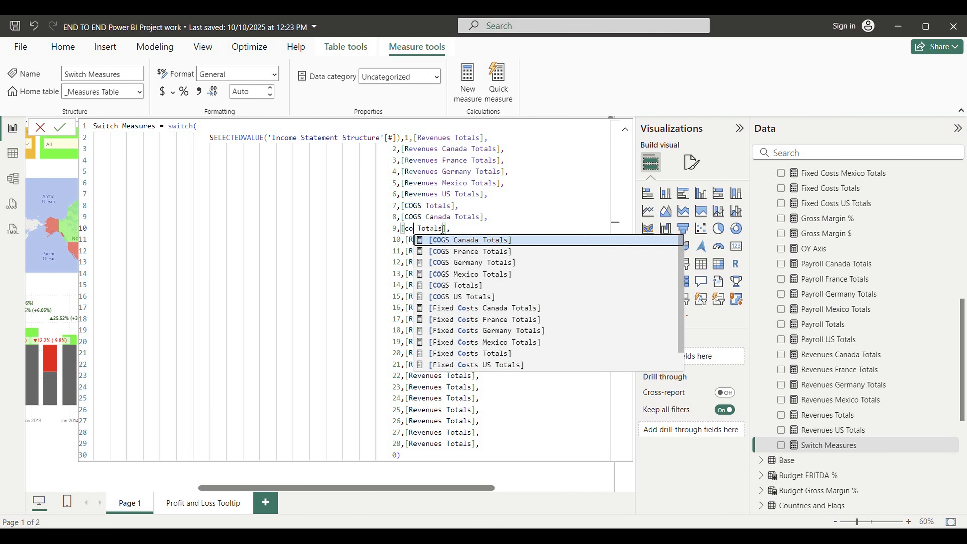
left_click(469, 252)
Check article 10 in the Excel workbook and replace the case 10 result with [COGS Germany Totals].
double_click(396, 239)
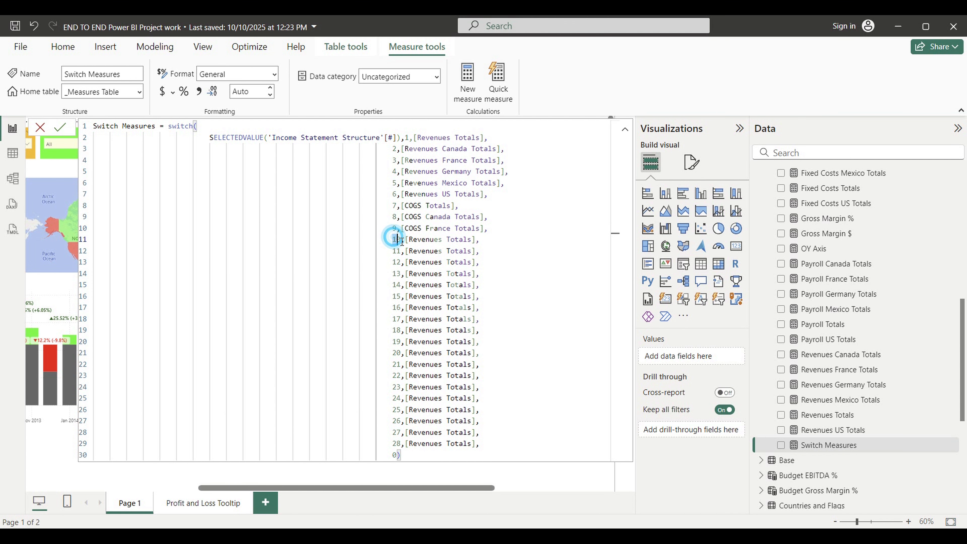
key("alt+Tab")
left_click(61, 251)
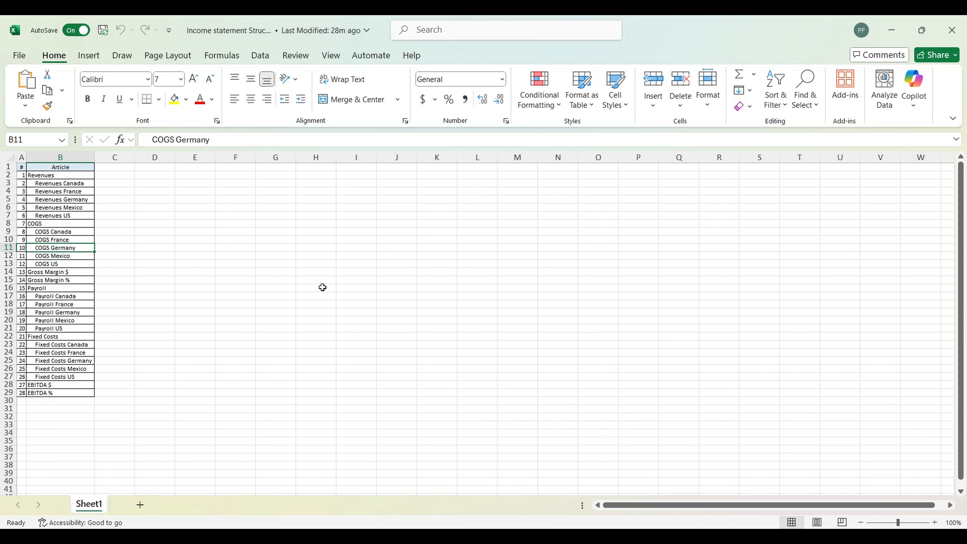
left_click(665, 534)
double_click(421, 239)
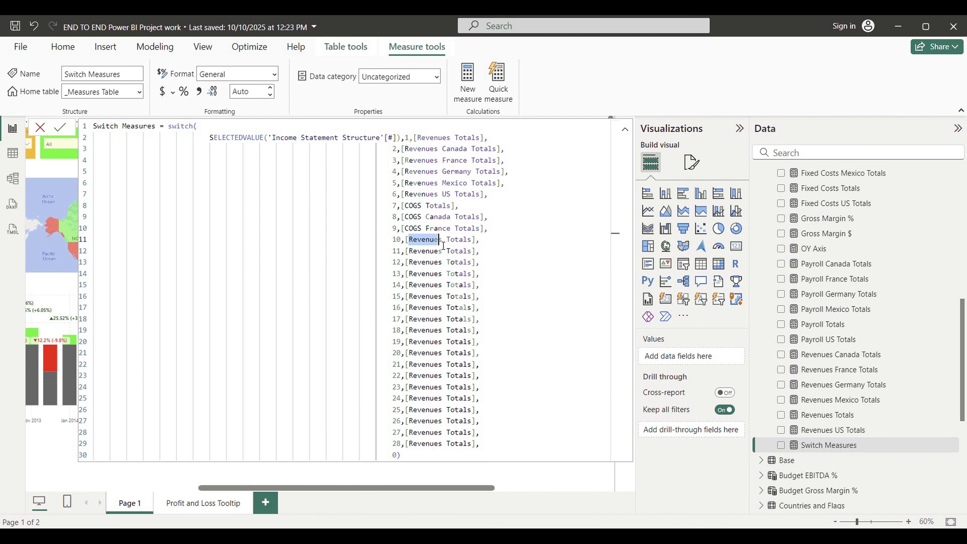
type("cog")
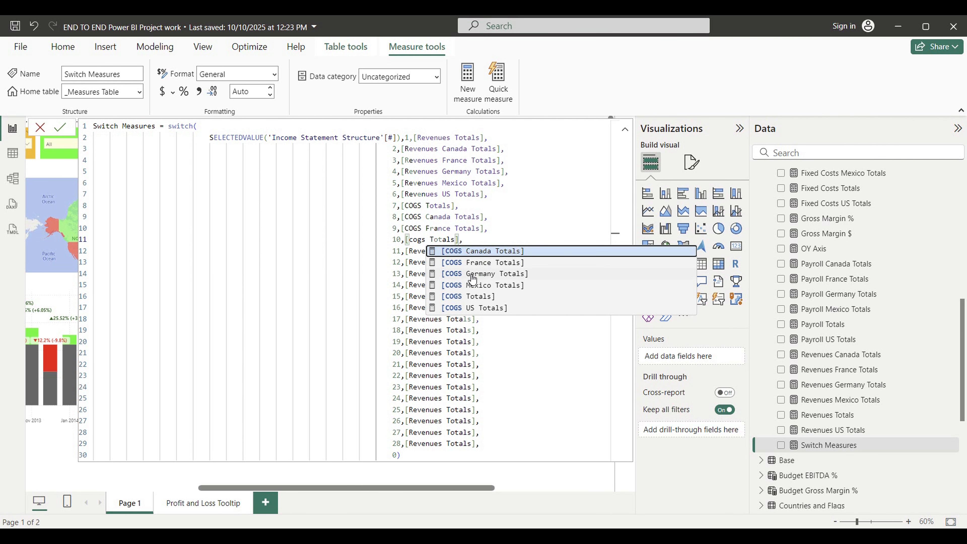
left_click(474, 274)
Check article 11 in the Excel workbook and replace the case 11 result with [COGS Mexico Totals].
key("alt+Tab")
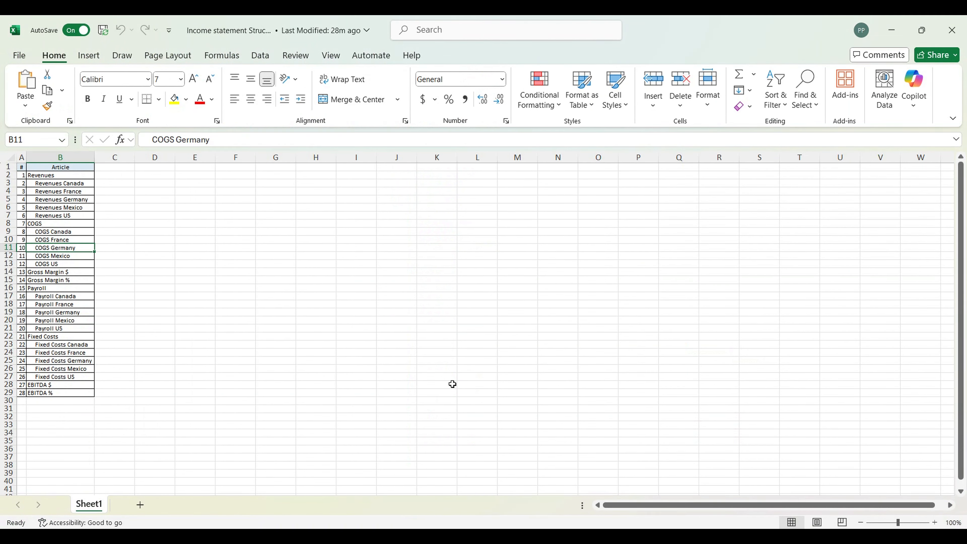
left_click(44, 258)
key("alt+Tab")
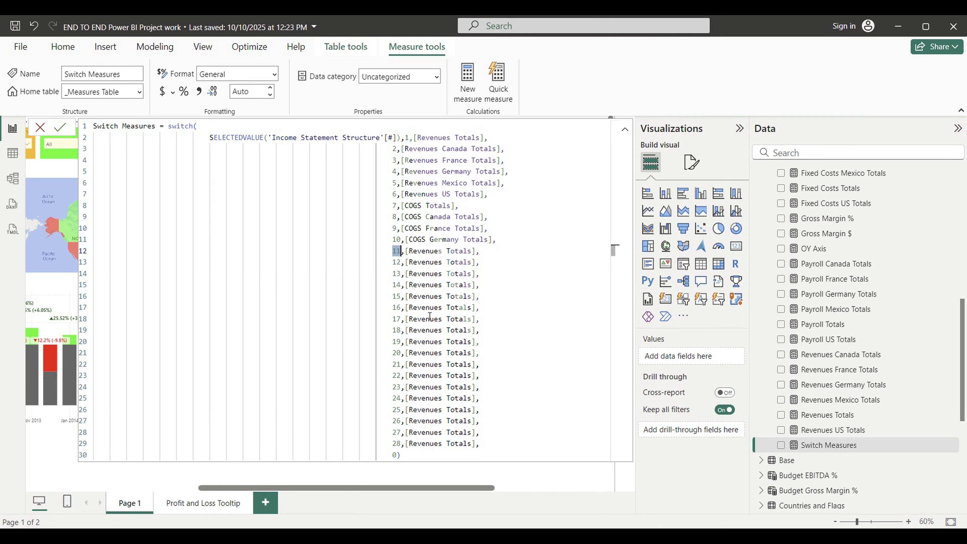
double_click(419, 252)
type("cogs")
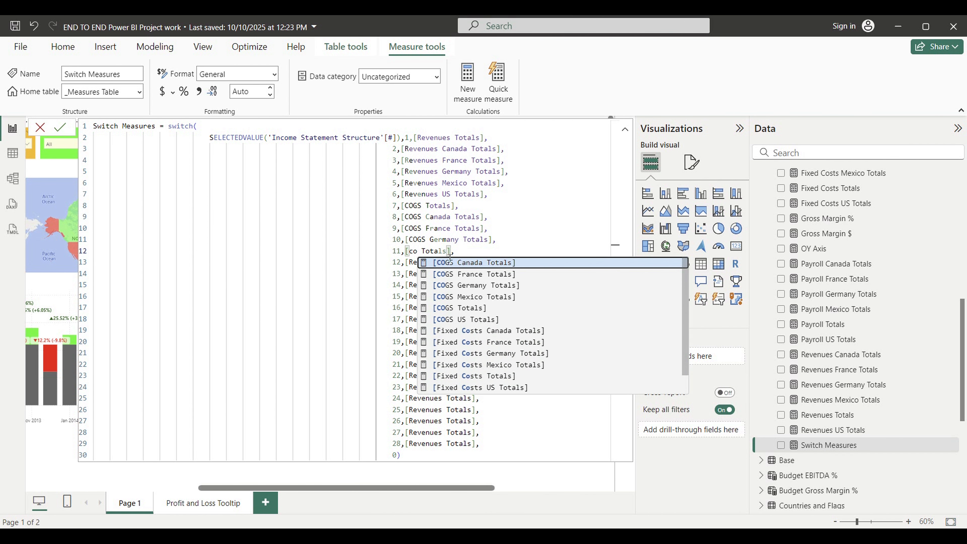
left_click(481, 298)
Check article 12 in the Excel workbook and replace the case 12 result with [COGS US Totals].
left_click_drag(389, 265, 403, 269)
key("alt+Tab")
left_click(42, 266)
key("alt+Tab")
double_click(423, 263)
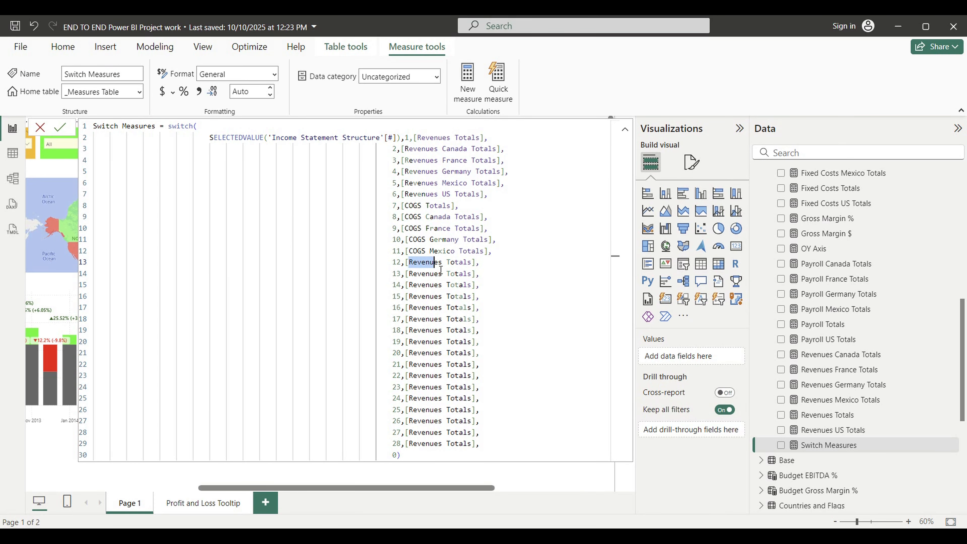
type("cog")
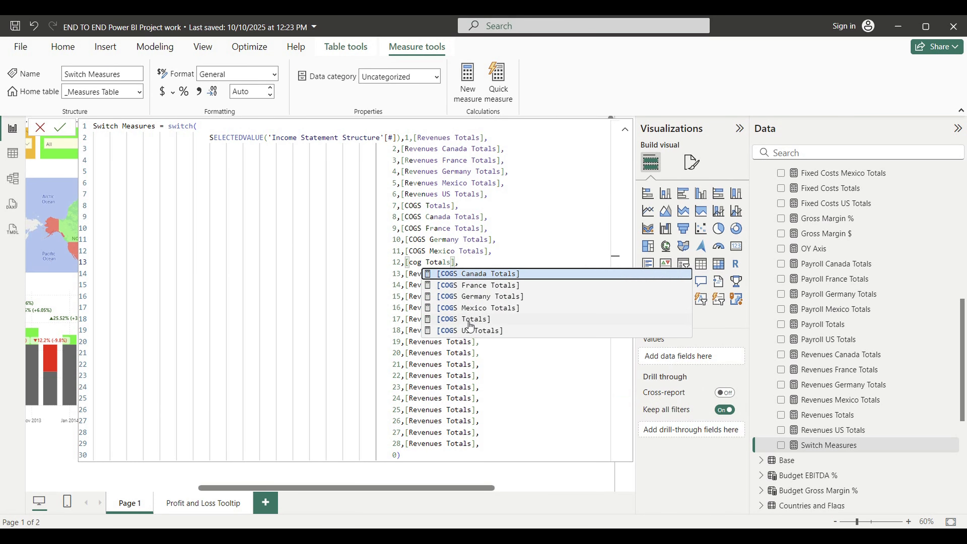
left_click(470, 330)
Check article 13 in the Excel workbook and replace the case 13 result with the [Gross Margin $] measure.
double_click(397, 274)
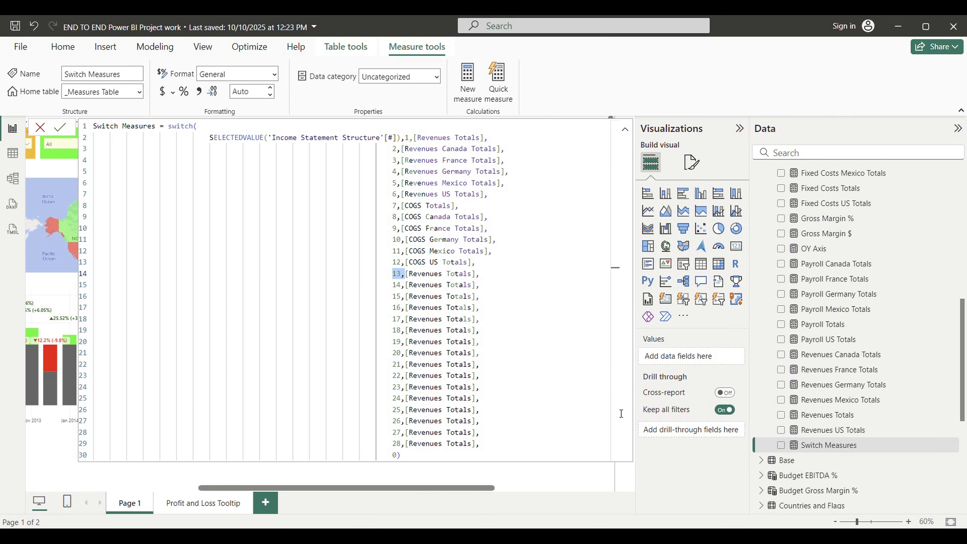
left_click(693, 536)
left_click(51, 273)
mouse_move(654, 533)
left_click(665, 476)
left_click_drag(410, 274, 473, 274)
type("gro")
left_click(495, 320)
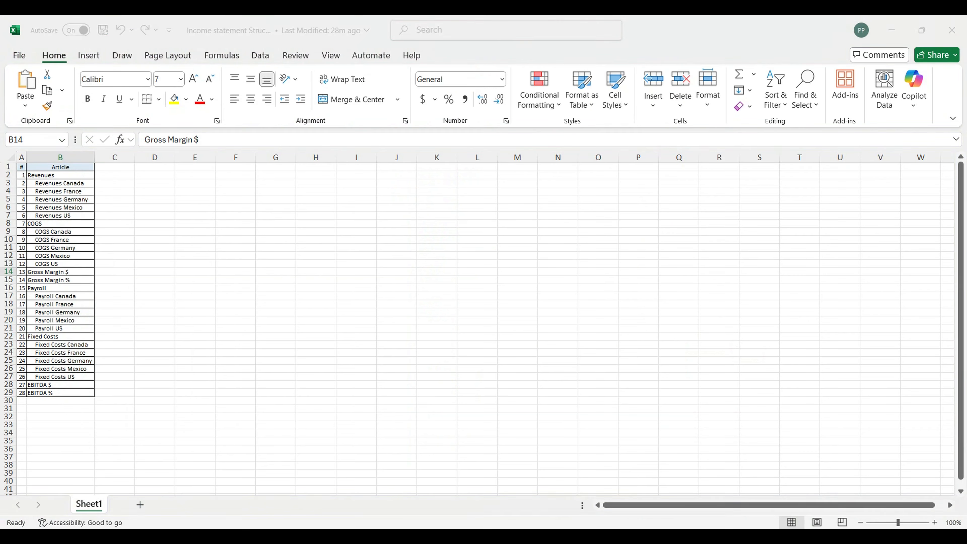
Check article 14 in the Excel workbook and replace the case 14 result with the [Gross Margin %] measure.
key("alt+Tab")
left_click(47, 285)
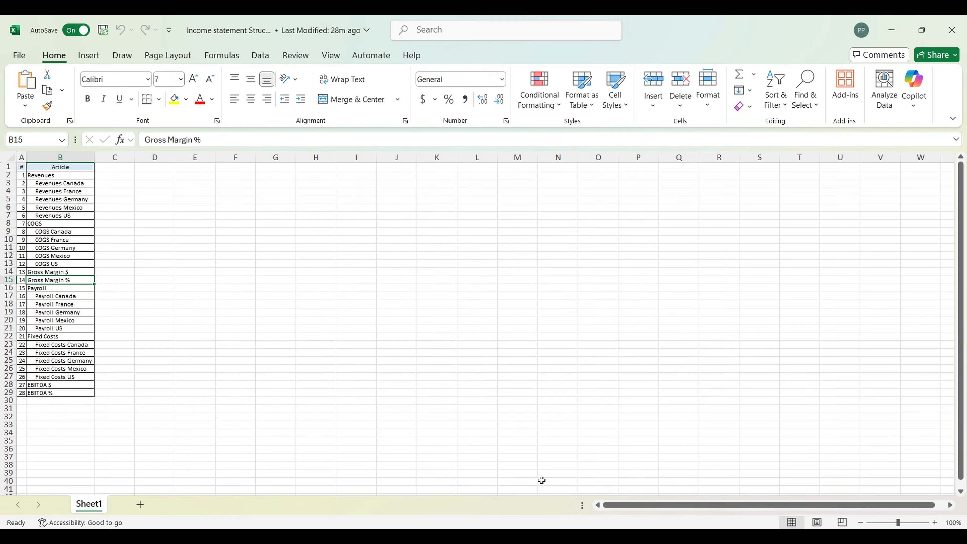
key("alt+Tab")
left_click_drag(409, 291, 473, 290)
type("gr")
left_click(483, 366)
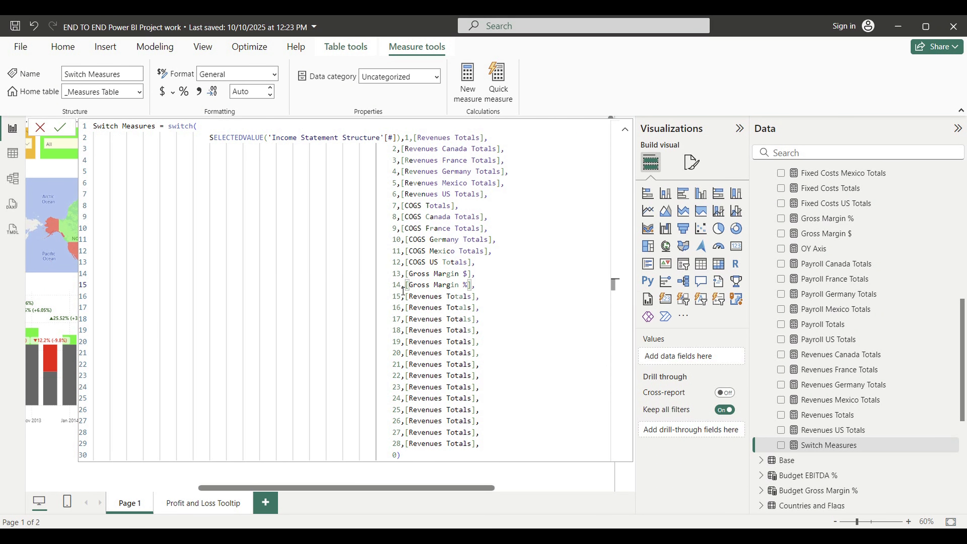
Check article 15 in the Excel workbook and replace the case 15 result with [Payroll Totals].
double_click(395, 296)
left_click(676, 535)
key("Down")
left_click(659, 472)
double_click(415, 301)
type("pay")
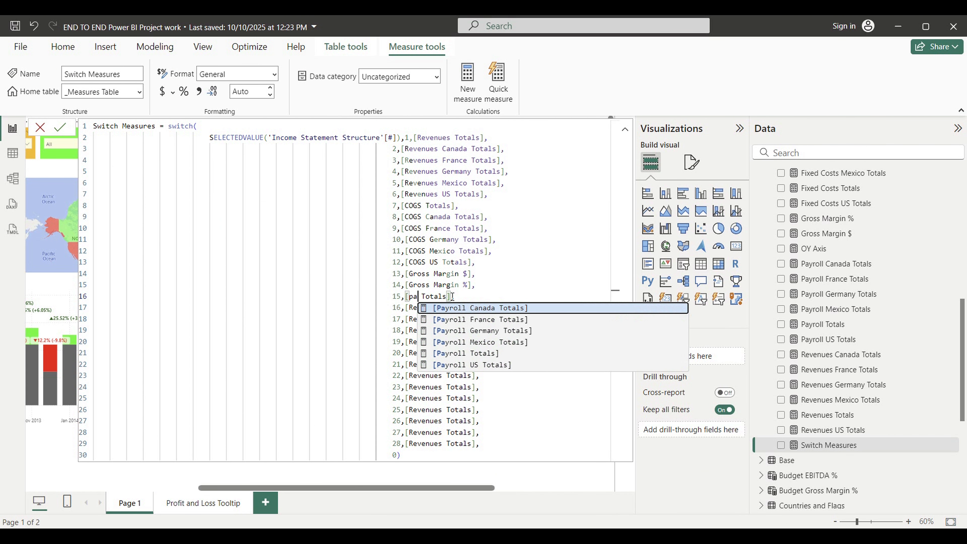
left_click(457, 354)
Check article 16 in the Excel workbook and replace the case 16 result with [Payroll Canada Totals].
double_click(397, 309)
key("alt+Tab")
left_click(60, 297)
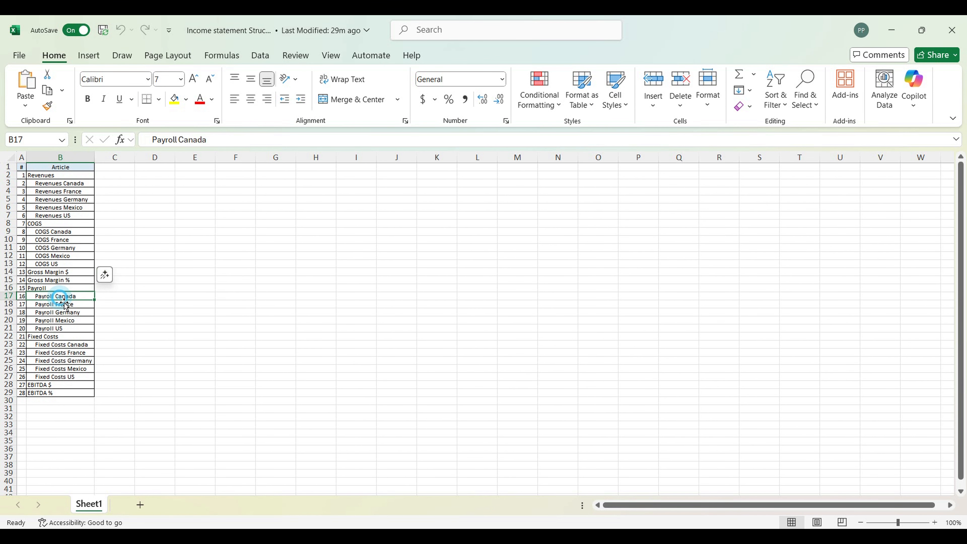
key("alt+Tab")
double_click(422, 308)
type("pay")
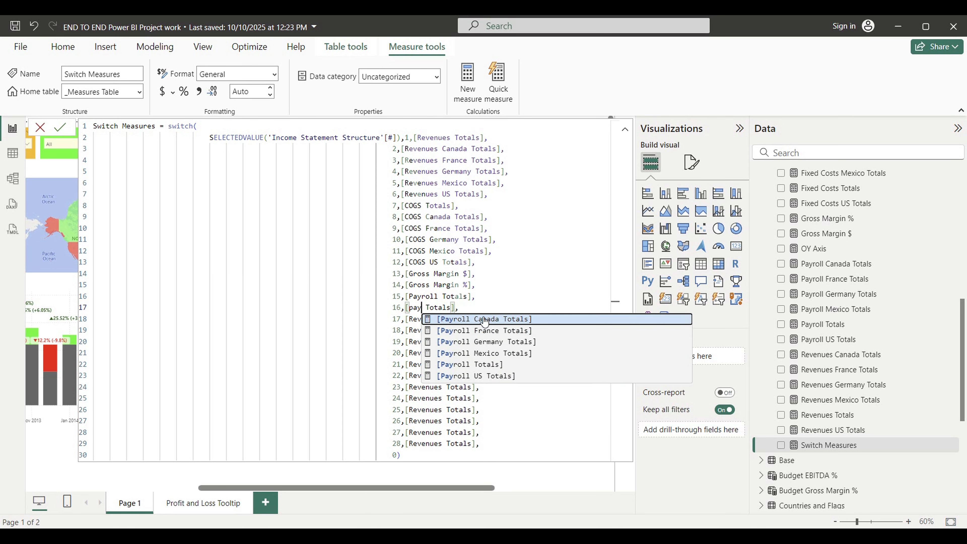
left_click(484, 319)
Check article 17 in the Excel workbook and replace the case 17 result with [Payroll France Totals].
double_click(396, 319)
key("alt+Tab")
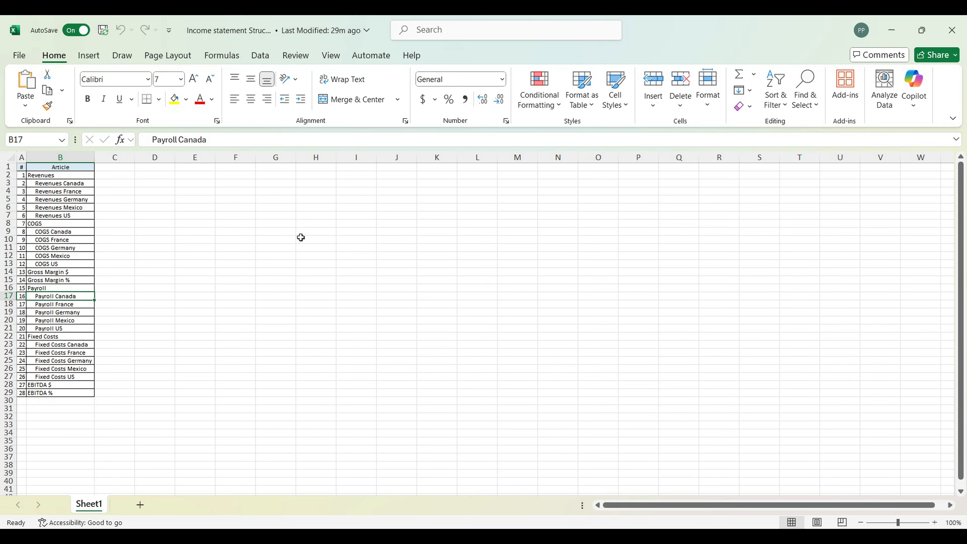
left_click(54, 306)
key("alt+Tab")
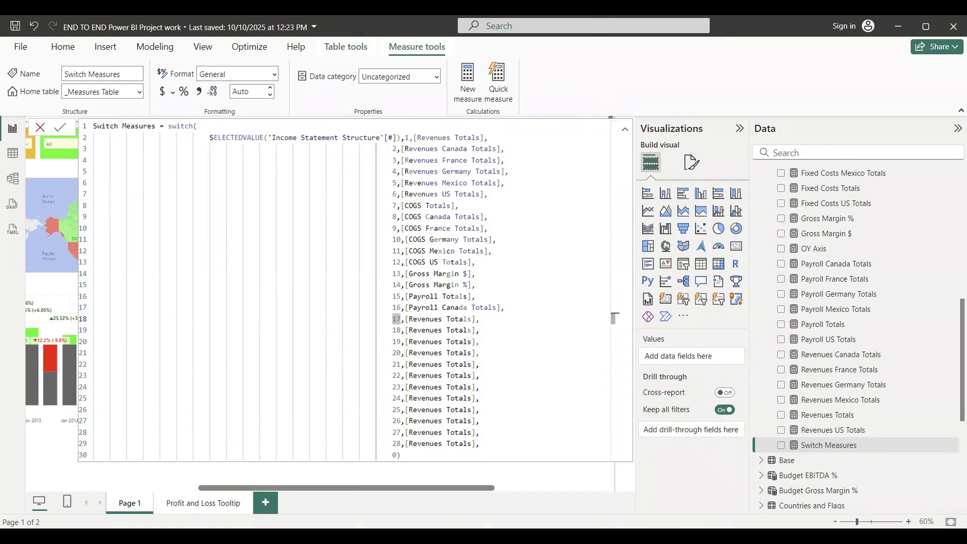
left_click_drag(409, 322, 446, 326)
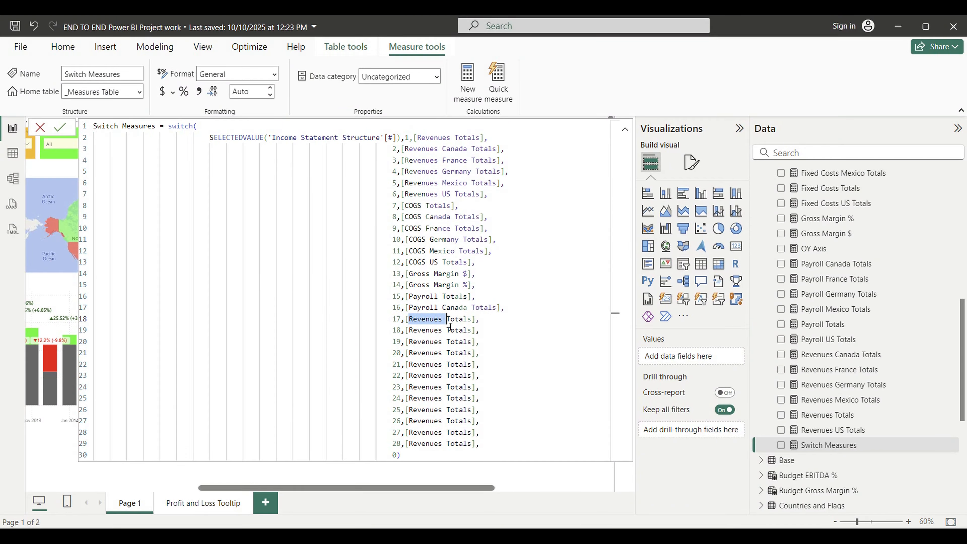
type("Pay")
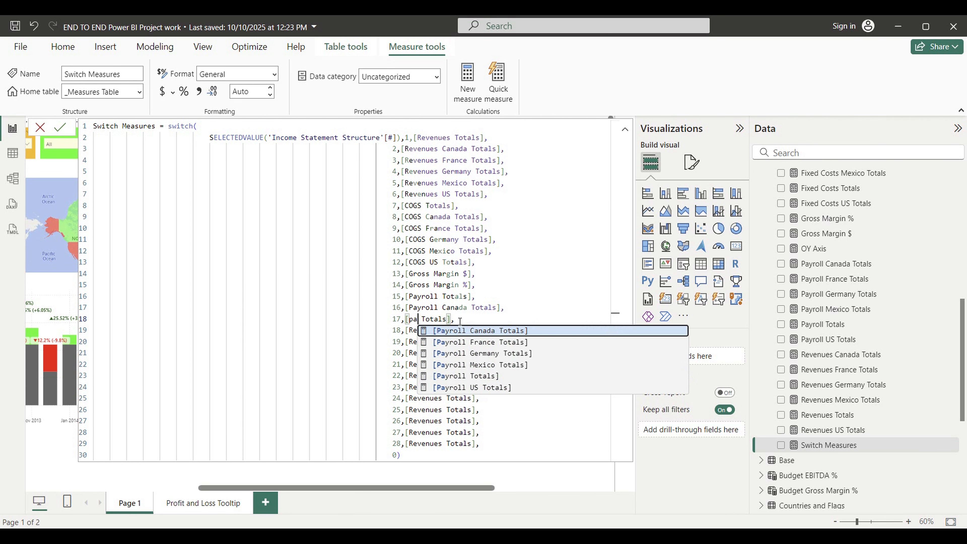
left_click(480, 342)
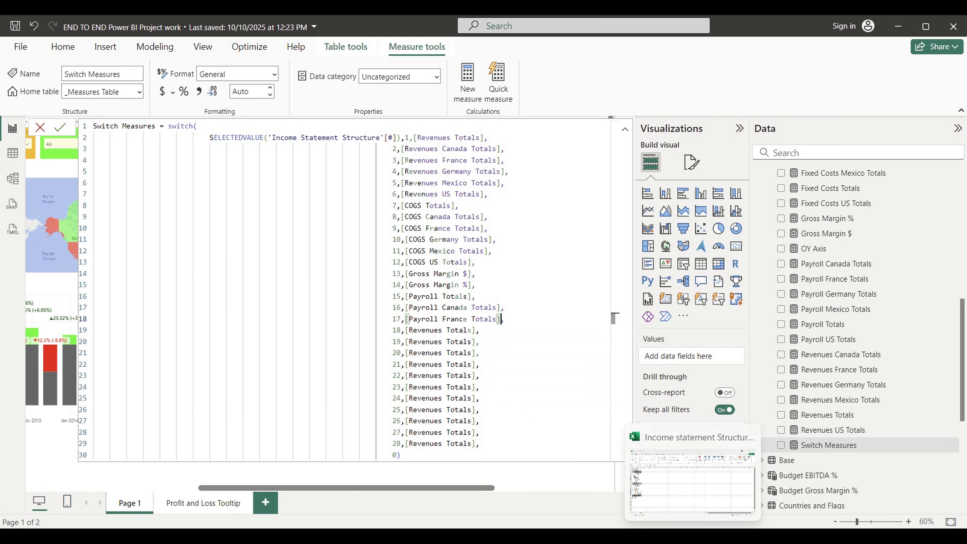
Check article 18 in the Excel workbook and replace the case 18 result with [Payroll Germany Totals].
left_click(710, 511)
left_click_drag(41, 313, 23, 314)
mouse_move(665, 535)
left_click(665, 481)
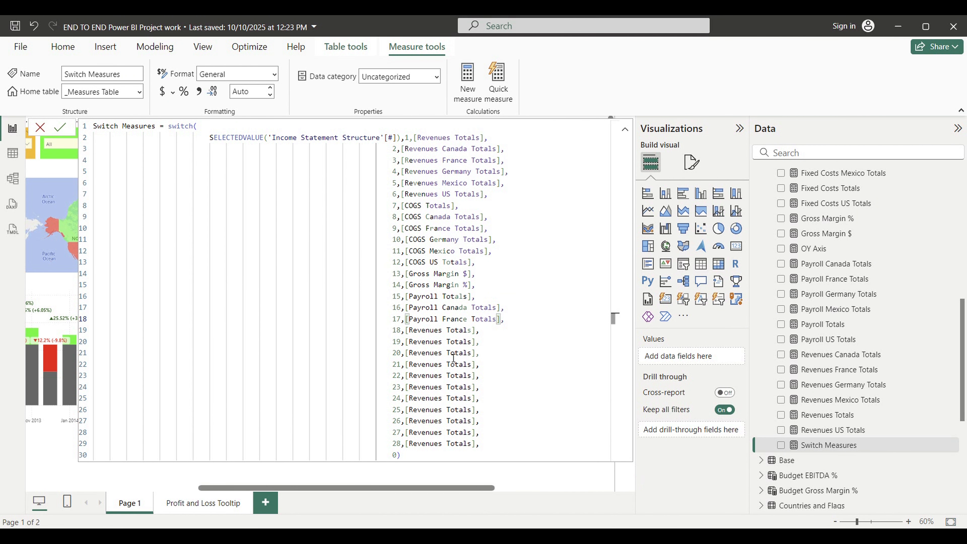
left_click_drag(409, 331, 445, 334)
type("pay")
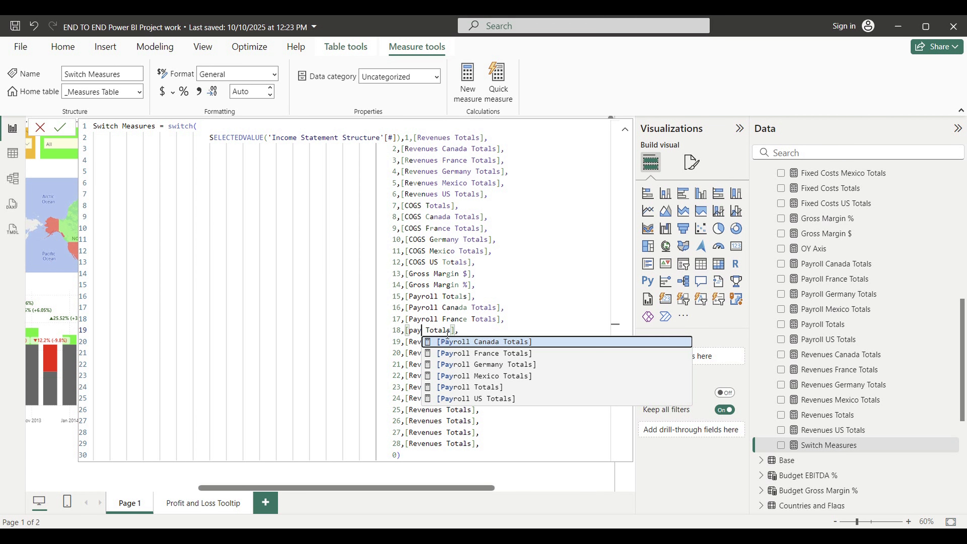
left_click(487, 365)
Check article 19 in the Excel workbook and replace the case 19 result with [Payroll Mexico Totals].
double_click(397, 345)
key("alt+Tab")
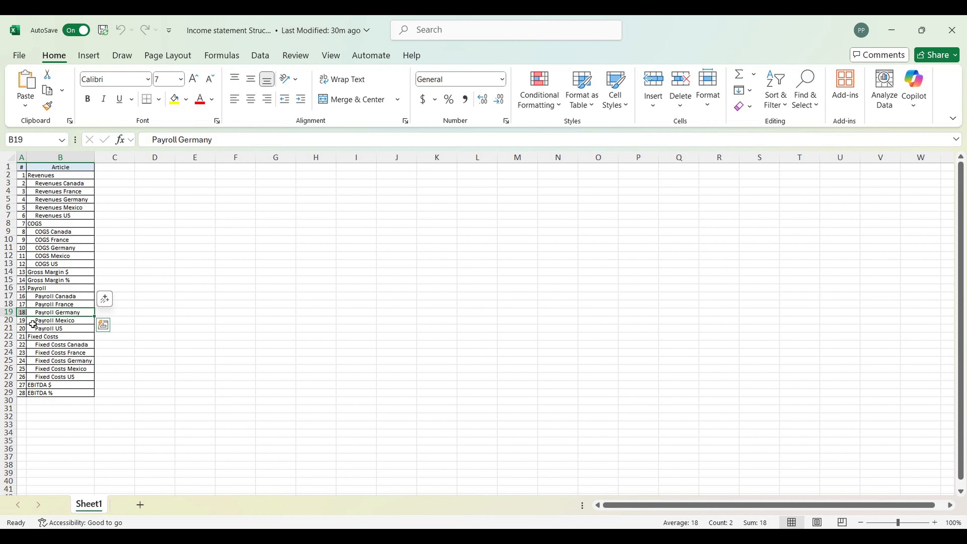
left_click(24, 322)
key("alt+Tab")
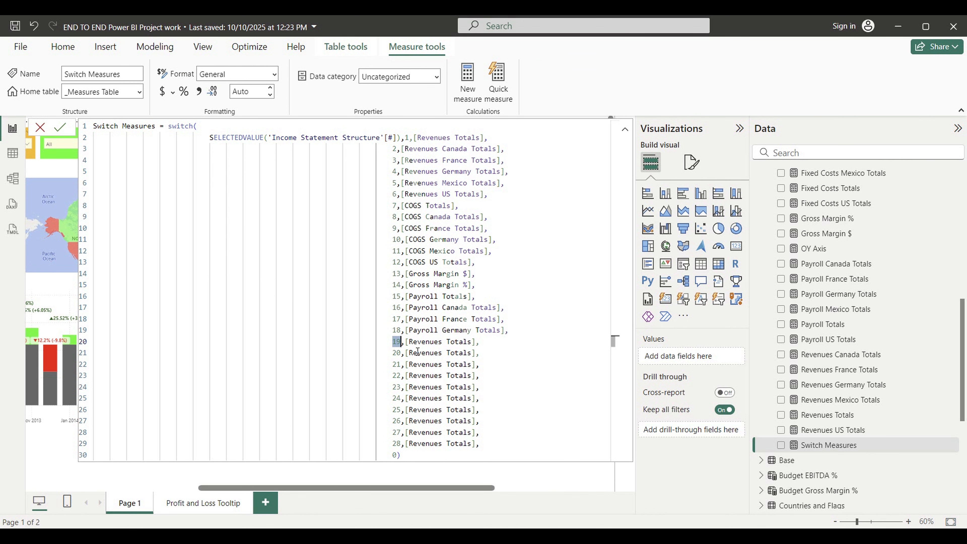
double_click(415, 342)
type("pay")
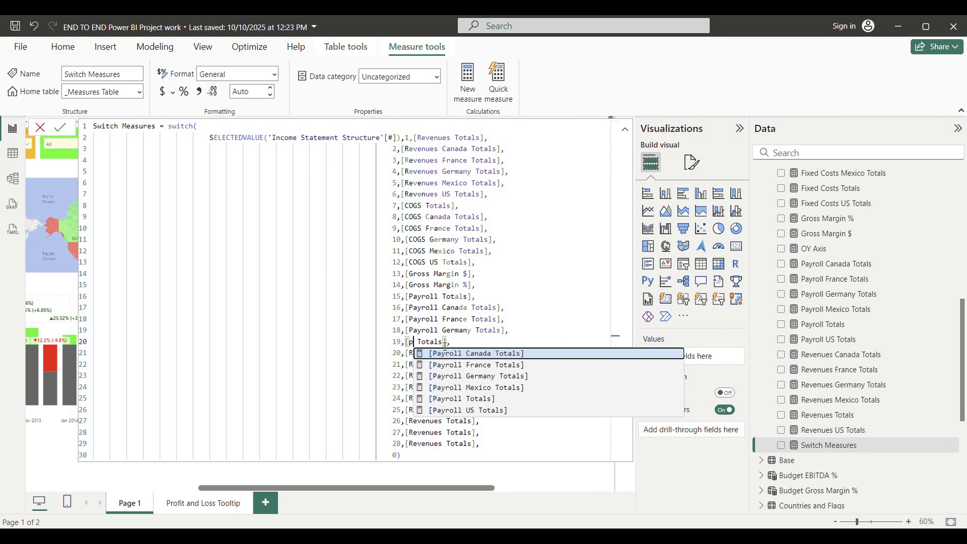
left_click(482, 388)
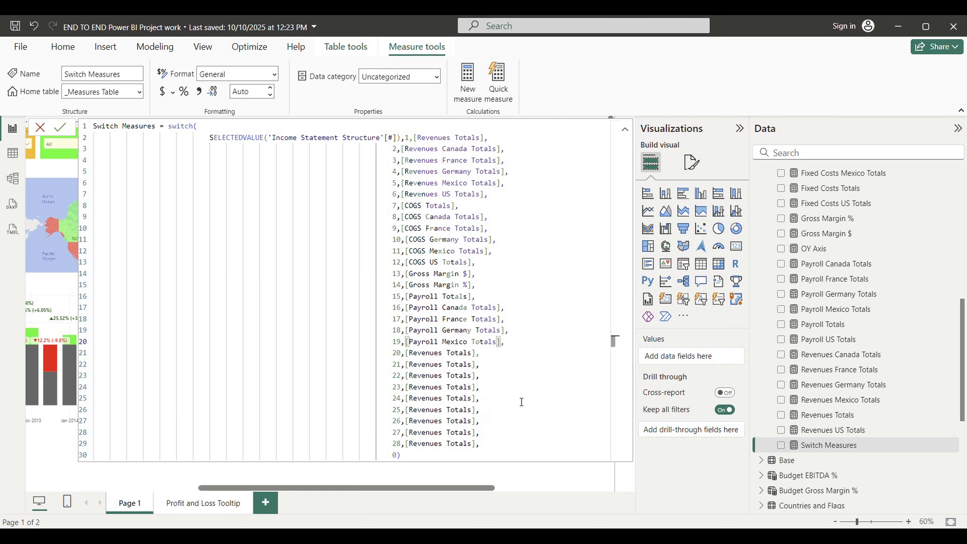
Check article 20 in the Excel workbook and replace the case 20 result with [Payroll US Totals].
key("alt+Tab")
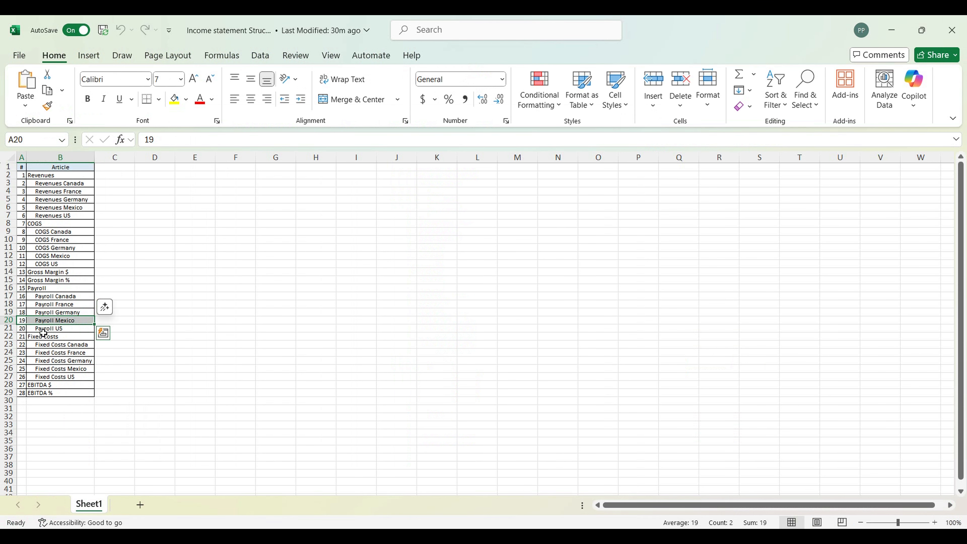
left_click(24, 331)
left_click(665, 480)
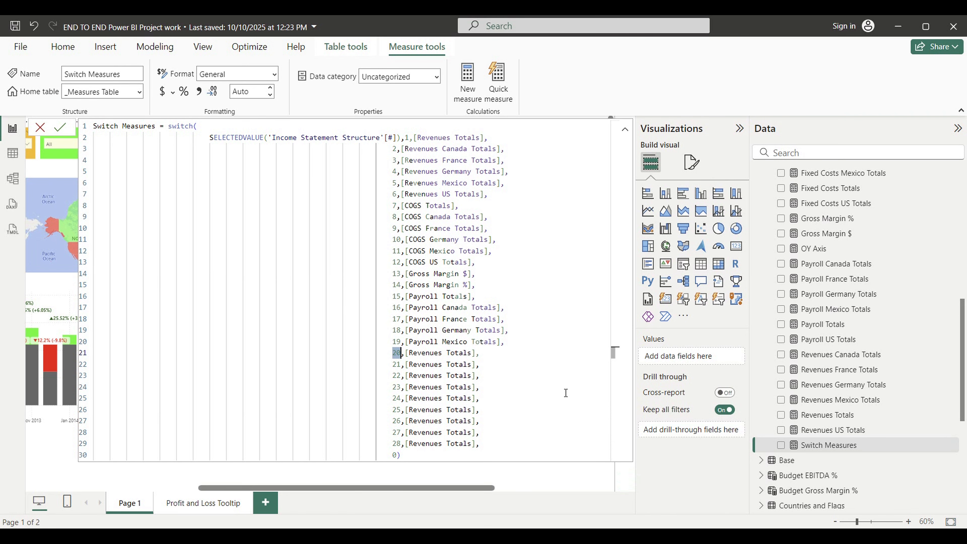
double_click(421, 353)
type("pay")
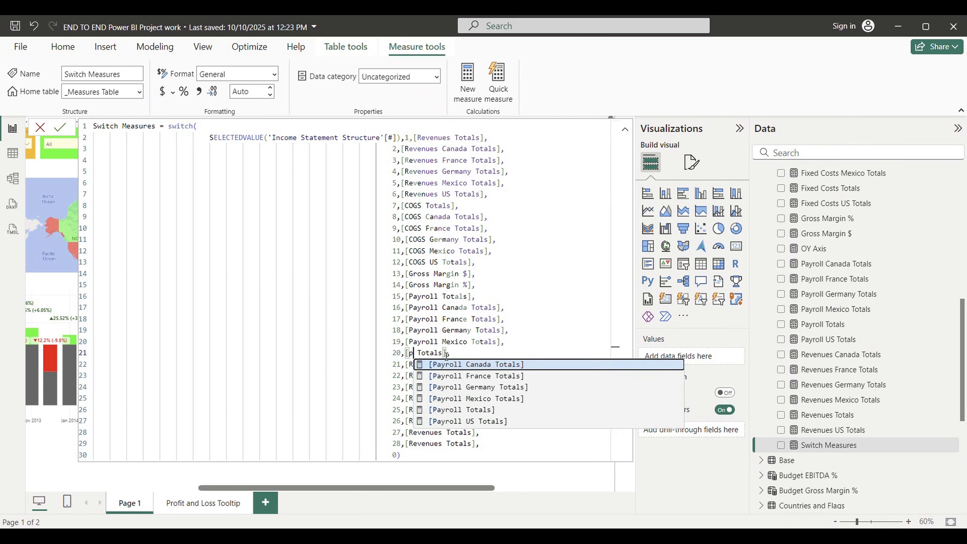
left_click(477, 420)
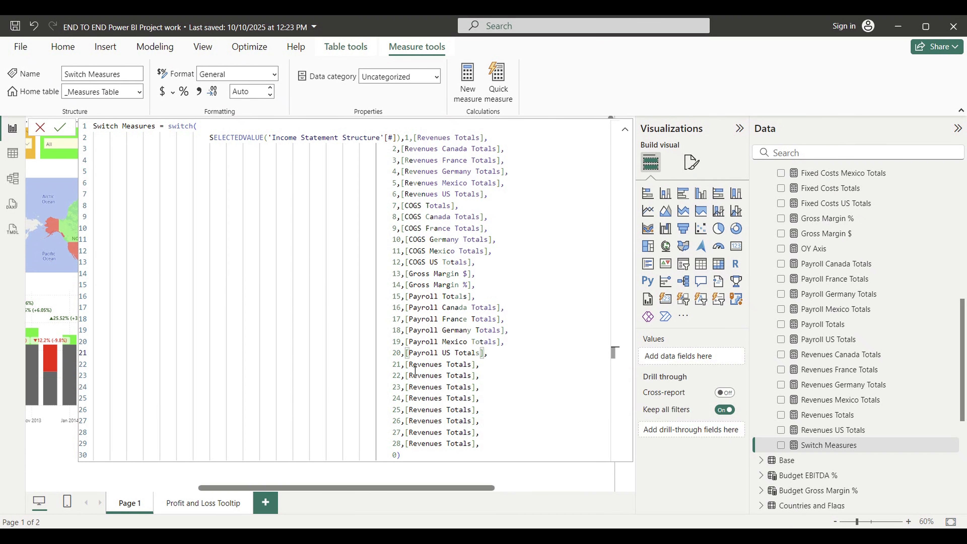
Check article 21 in the Excel workbook and replace the case 21 result with [Fixed Costs Totals].
key("alt+Tab")
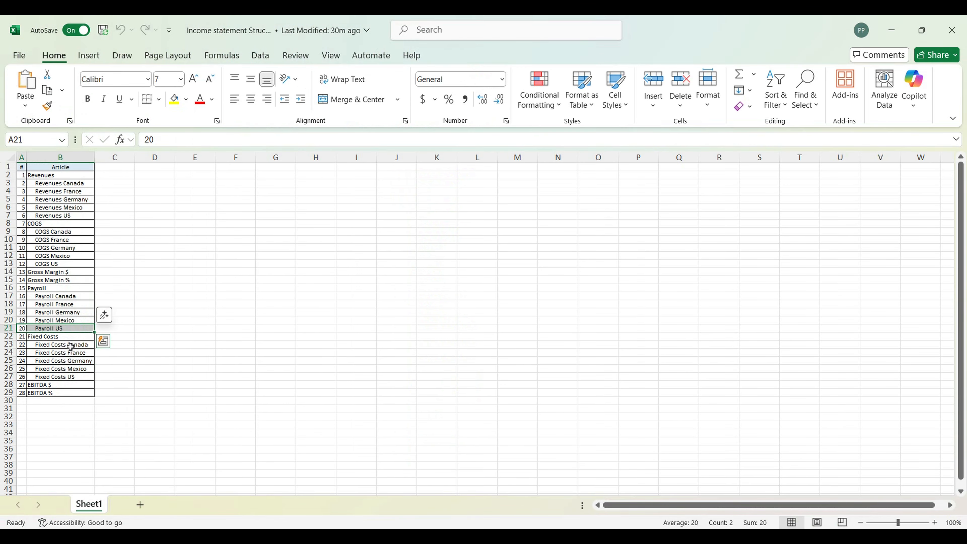
left_click(23, 337)
key("alt+Tab")
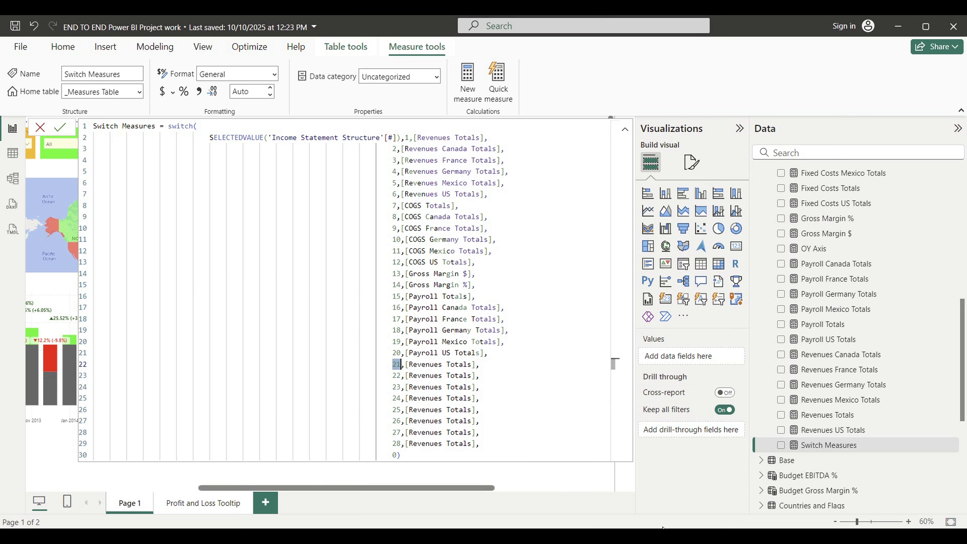
double_click(419, 365)
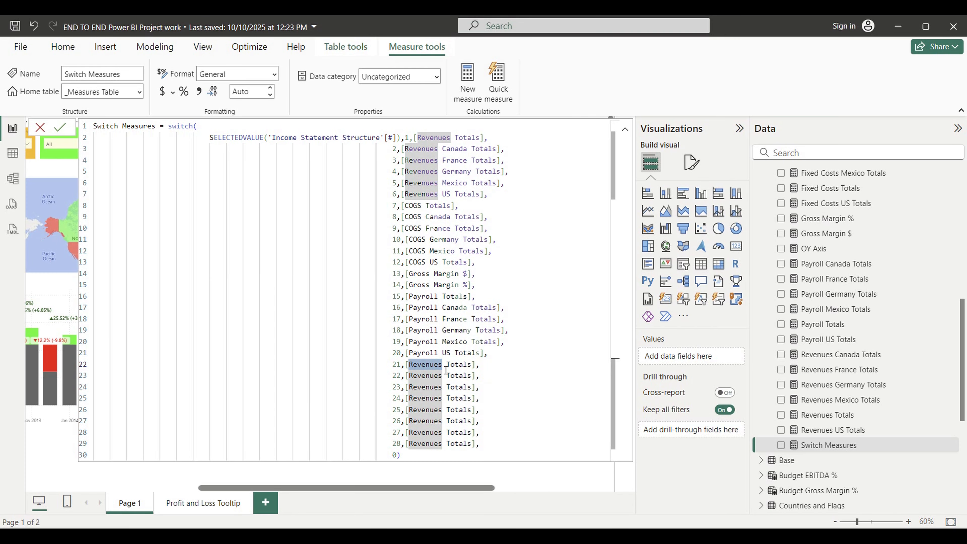
type("fi")
left_click(475, 421)
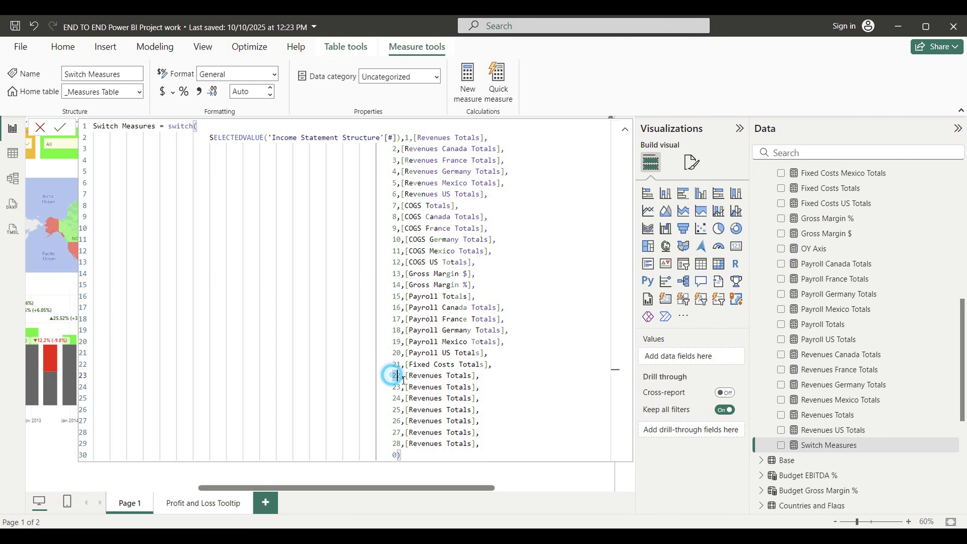
Check article 22 in the Excel workbook and replace the case 22 result with [Fixed Costs Canada Totals].
key("alt+Tab")
left_click(40, 345)
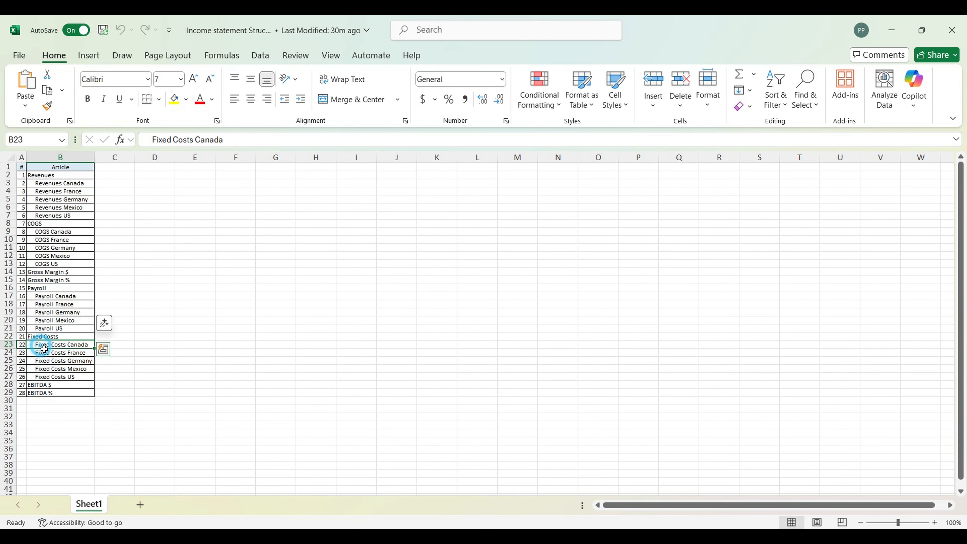
key("alt+Tab")
left_click_drag(409, 377, 445, 380)
type("fix")
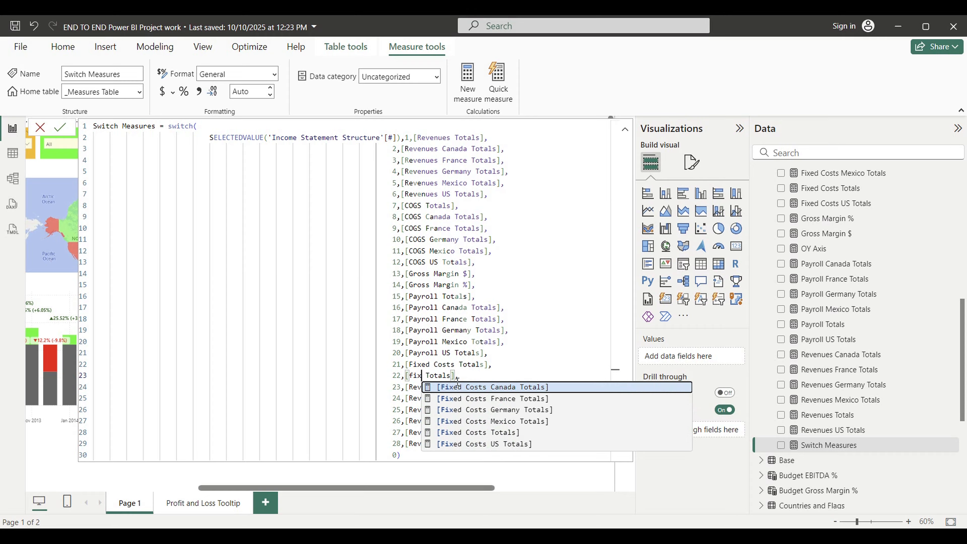
left_click(502, 391)
Check article 23 in the Excel workbook and replace the case 23 result with [Fixed Costs France Totals].
double_click(395, 391)
key("alt+Tab")
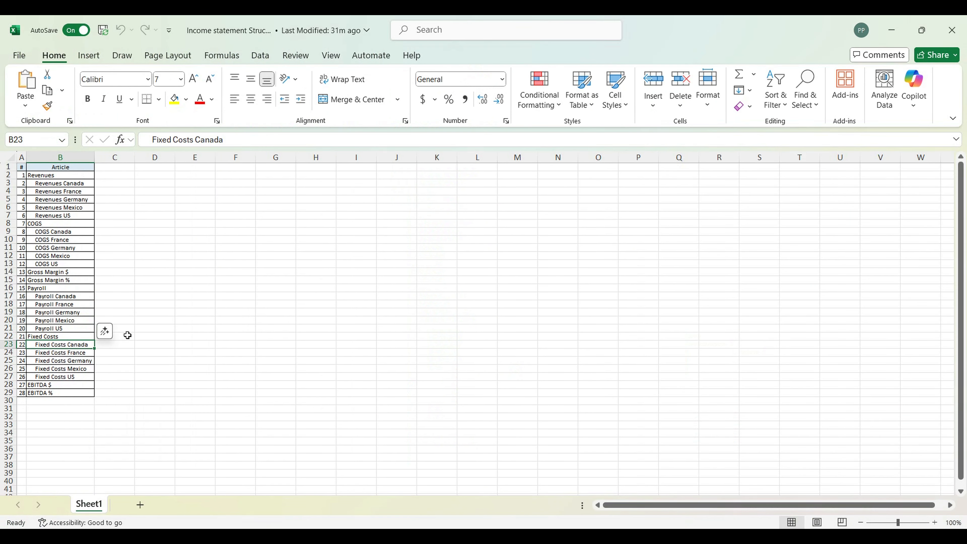
left_click(46, 356)
key("alt+Tab")
double_click(417, 388)
type("fi")
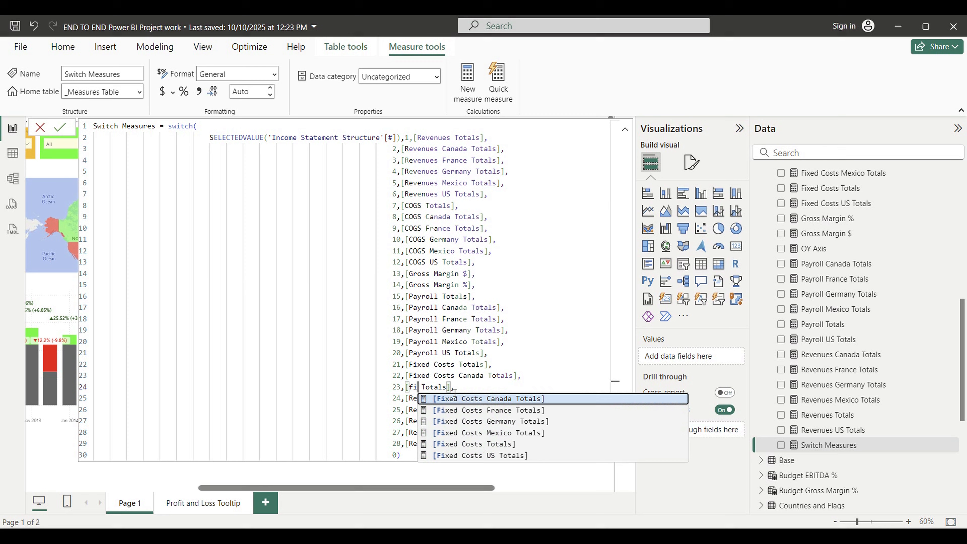
left_click(493, 414)
Check article 24 in the Excel workbook and replace the case 24 result with [Fixed Costs Germany Totals].
key("alt+Tab")
left_click_drag(23, 362, 50, 363)
key("alt+Tab")
double_click(419, 399)
type("fix Totals],")
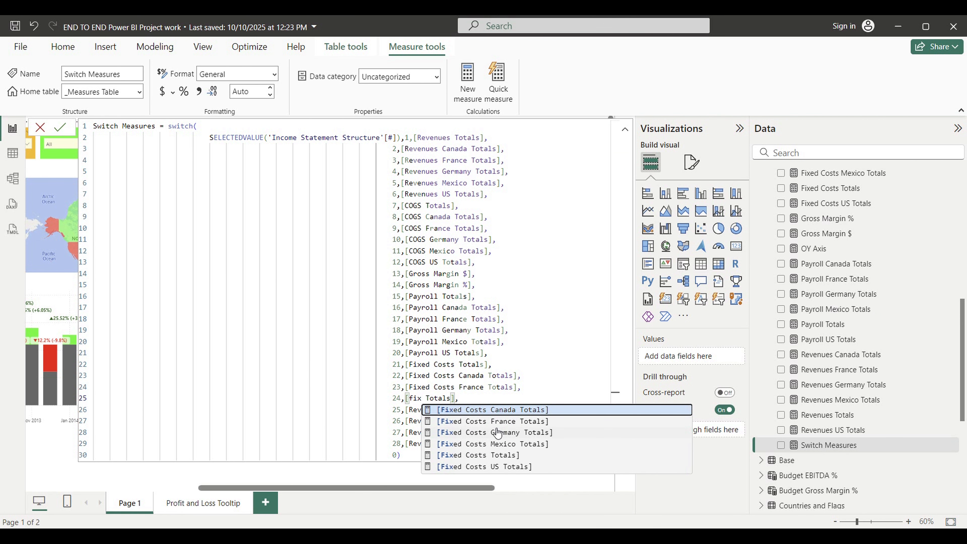
left_click(498, 432)
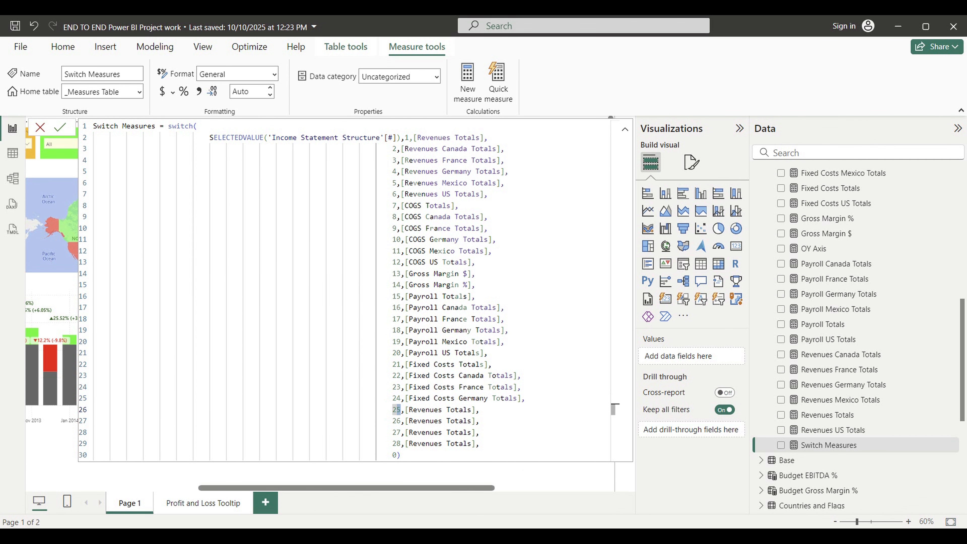
Check article 25 in the Excel workbook and replace the case 25 result with [Fixed Costs Mexico Totals].
key("alt+Tab")
left_click(56, 371)
key("alt+Tab")
double_click(426, 410)
type("fi")
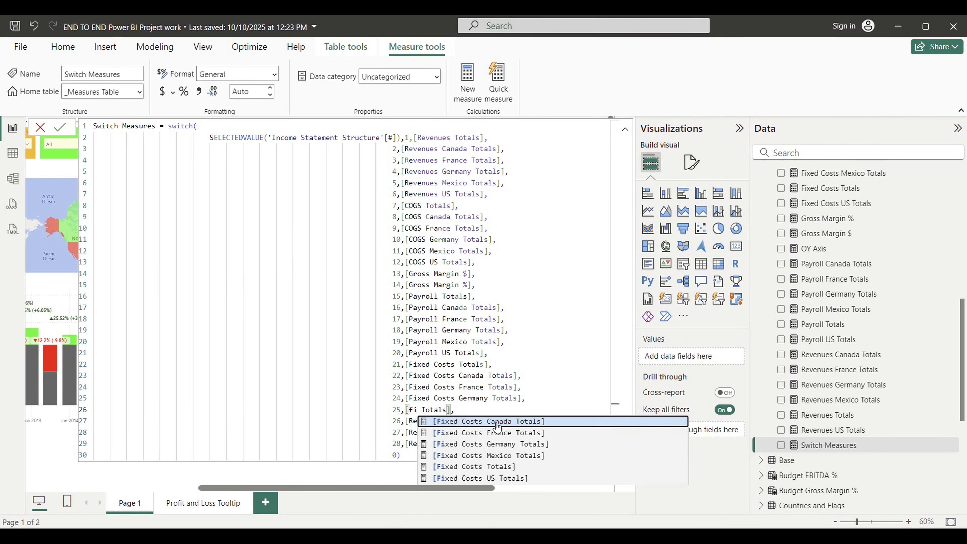
left_click(501, 455)
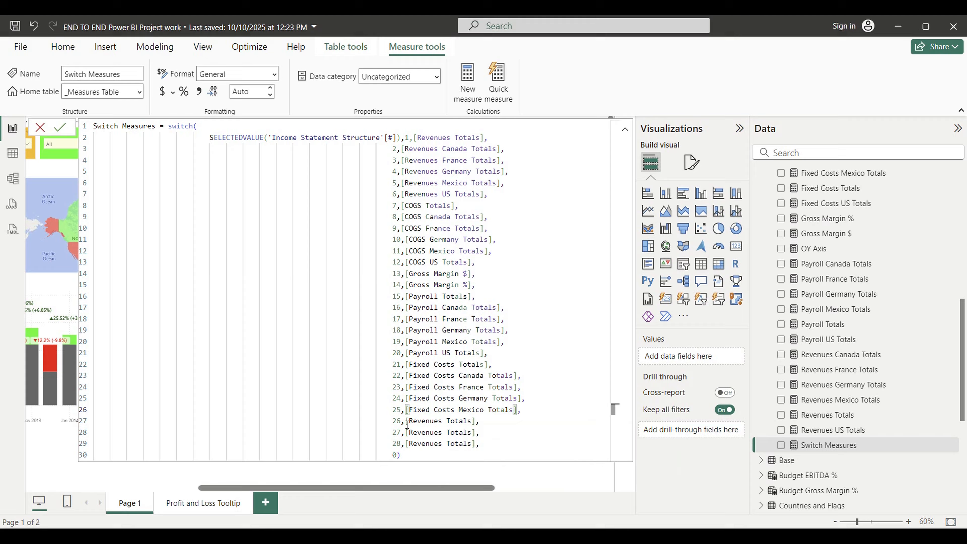
Check article 26 in the Excel workbook and replace the case 26 result with [Fixed Costs US Totals].
key("alt+Tab")
left_click(61, 377)
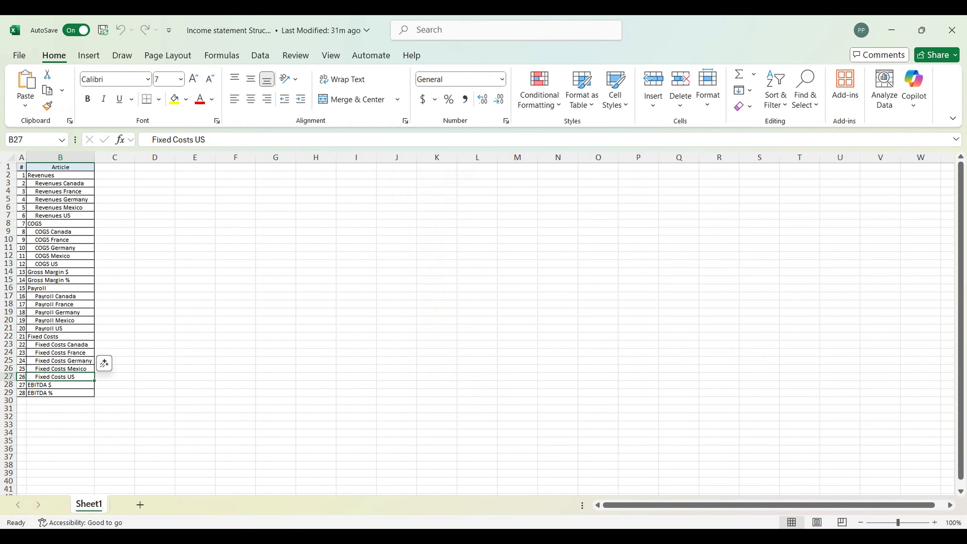
key("alt+Tab")
double_click(423, 421)
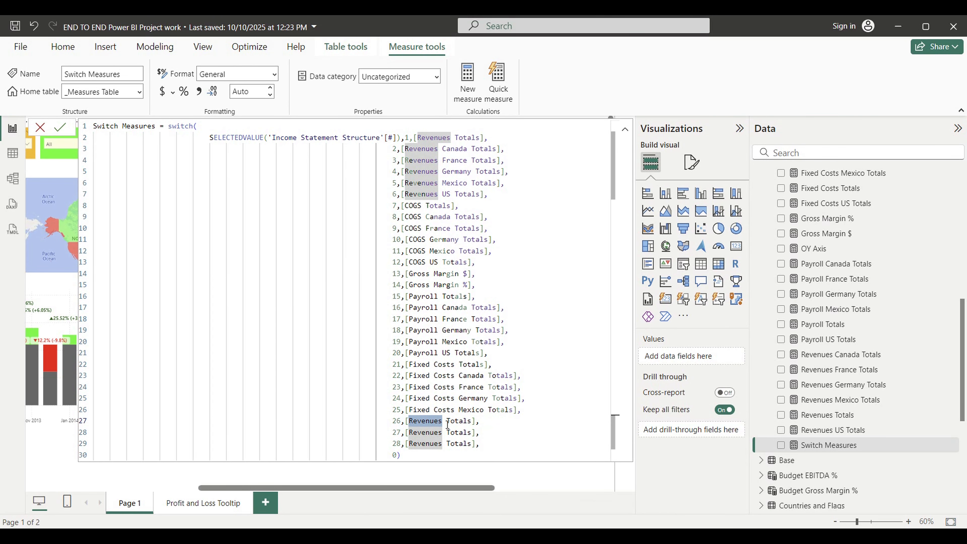
type("fi")
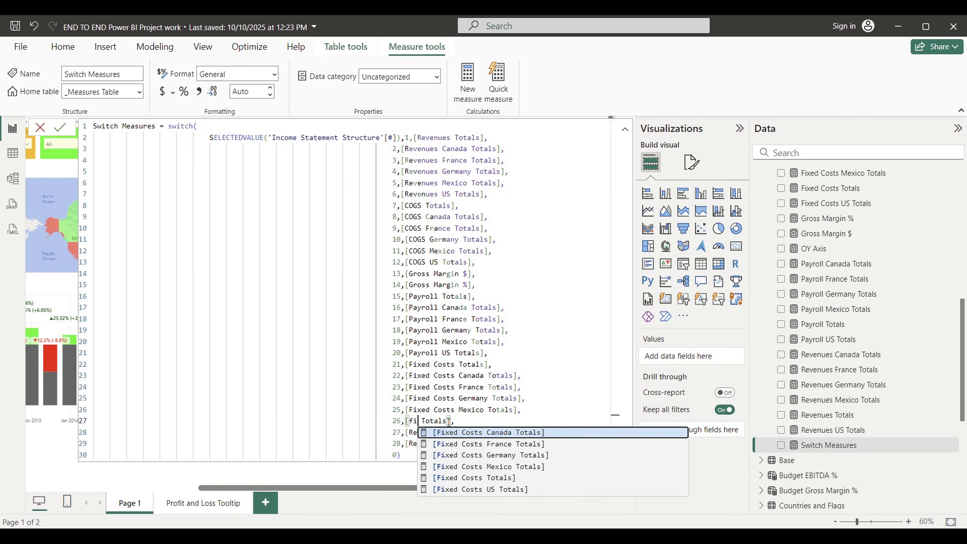
left_click(471, 490)
Check article 27 in the Excel workbook and replace the case 27 result with [EBITDA $].
double_click(421, 436)
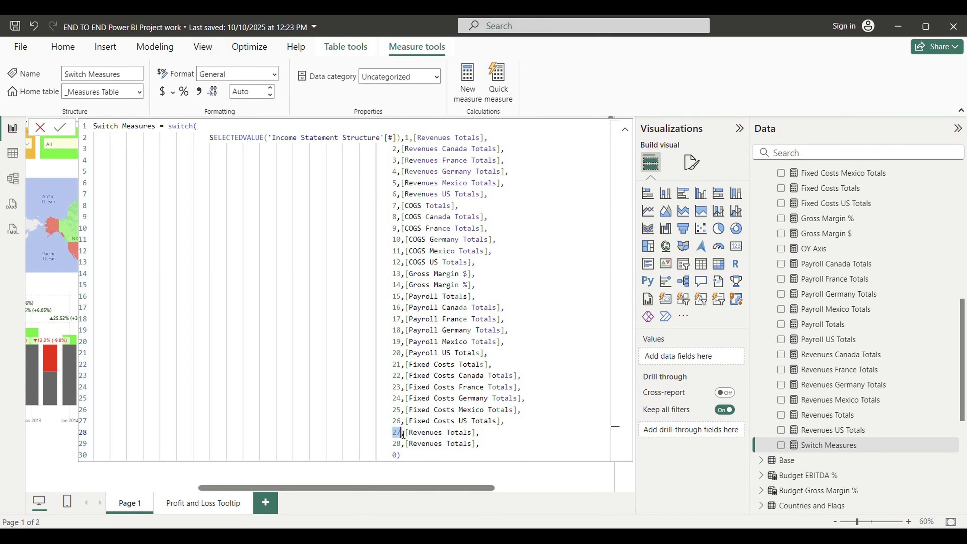
key("alt+Tab")
left_click(40, 386)
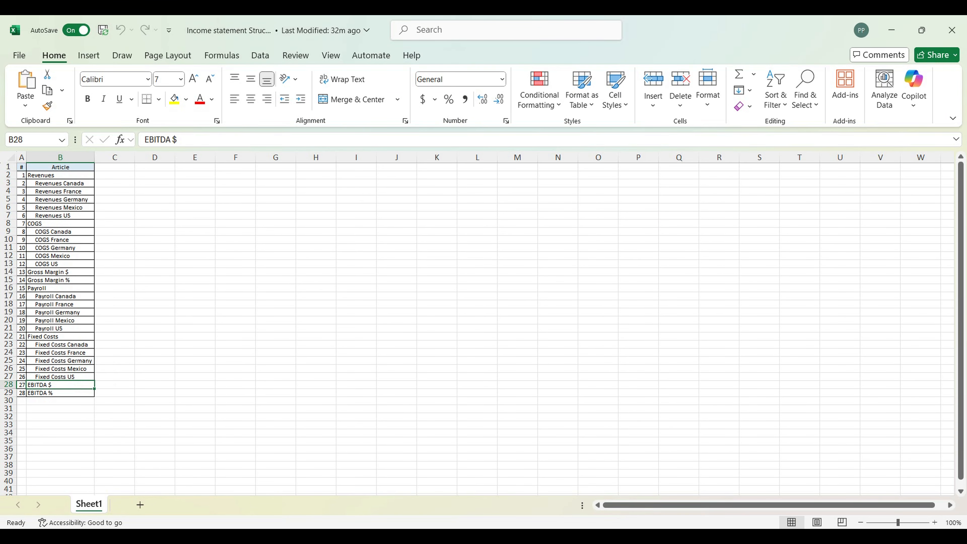
key("alt+Tab")
left_click_drag(409, 432, 471, 437)
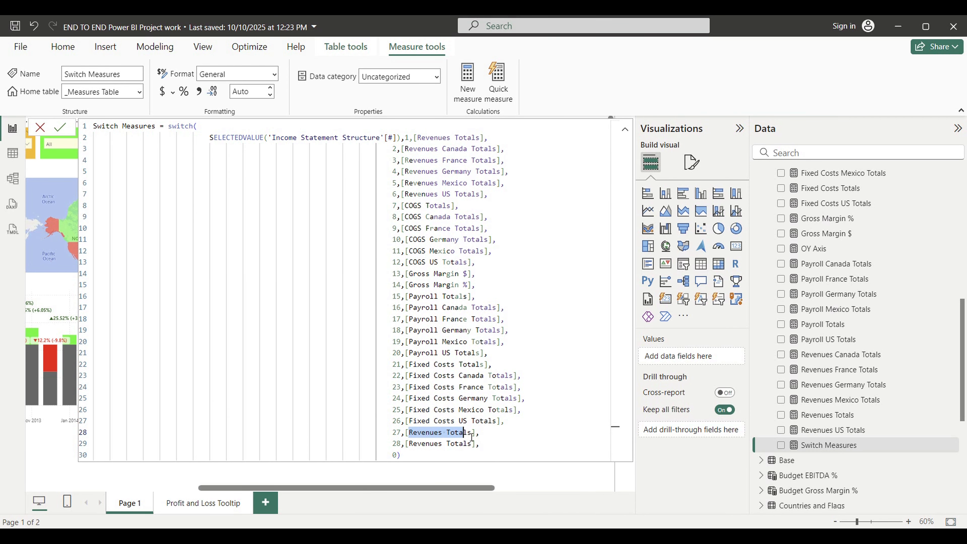
type("EB")
left_click(466, 401)
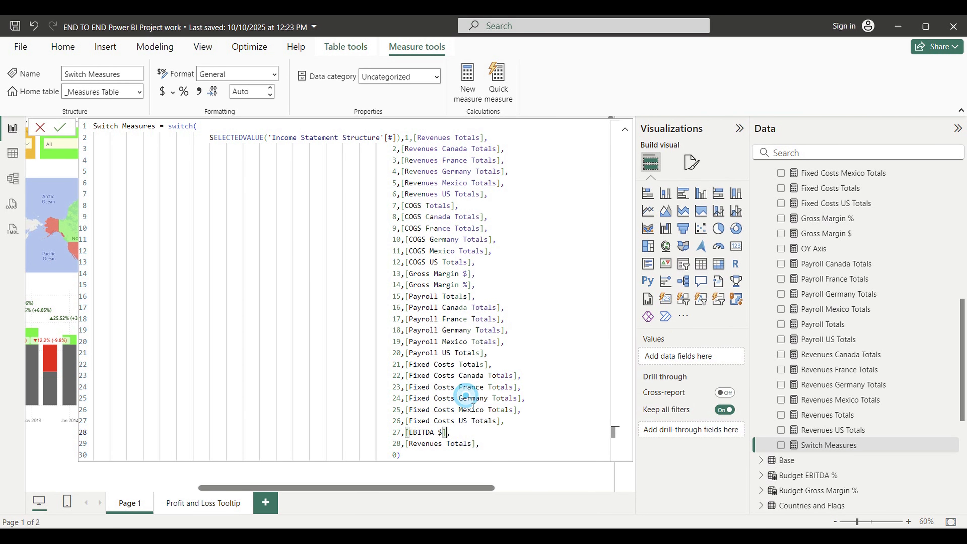
Check article 28 in the Excel workbook, replace the case 28 result with [EBITDA %], and commit the Switch Measures formula.
key("alt+Tab")
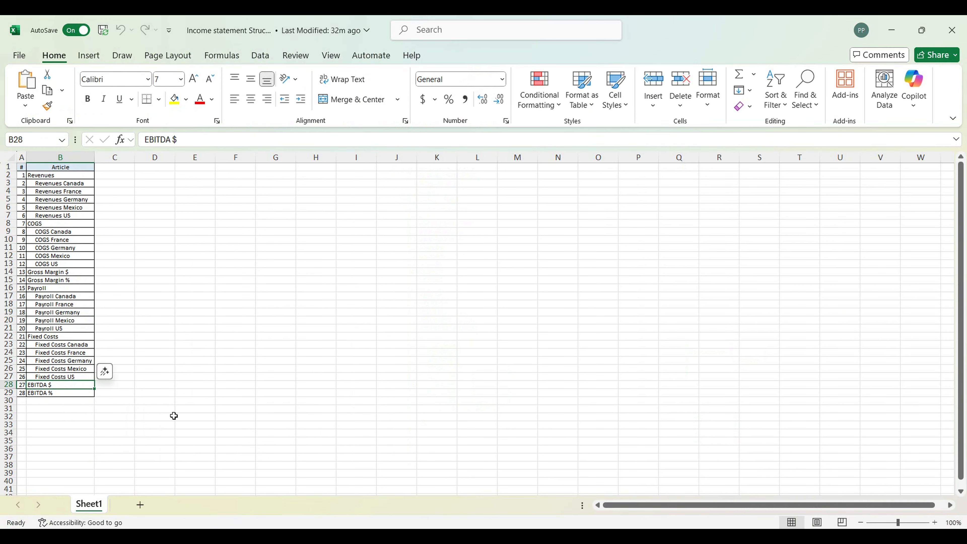
left_click(51, 397)
key("alt+Tab")
left_click(429, 444)
left_click_drag(409, 443, 470, 450)
type("eb")
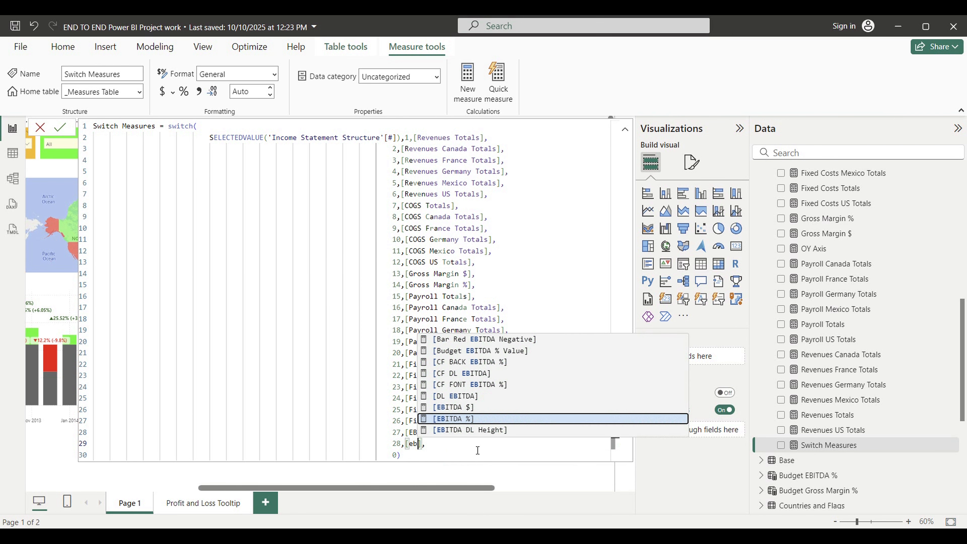
left_click(464, 419)
left_click(461, 460)
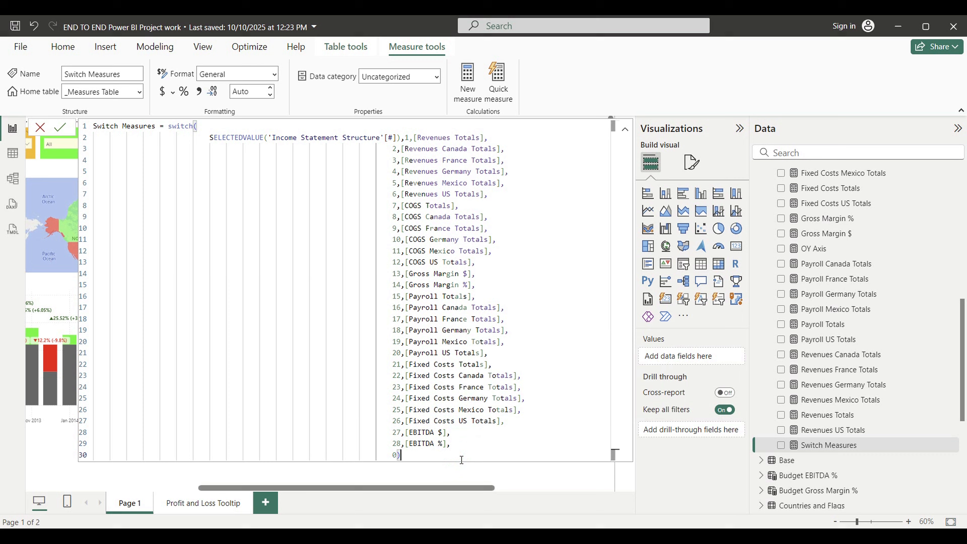
left_click(591, 482)
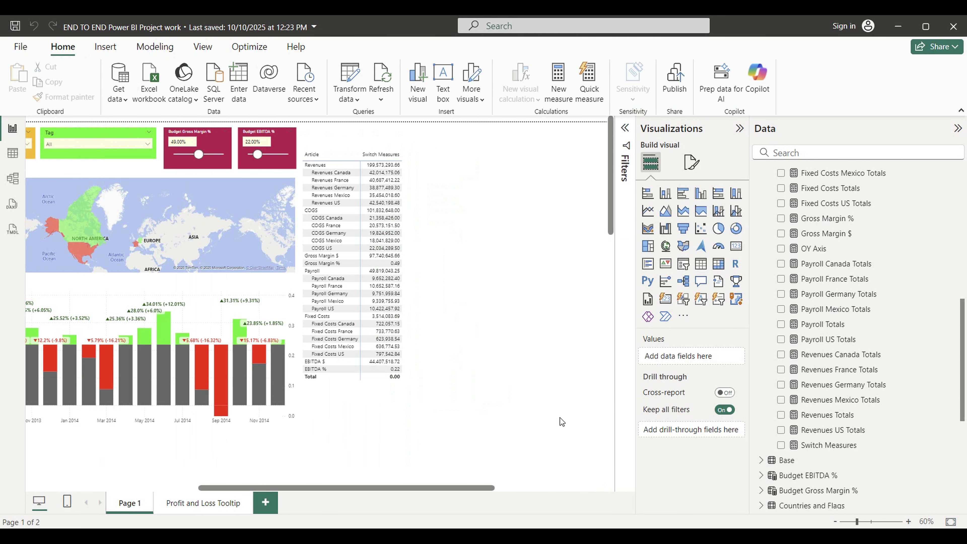